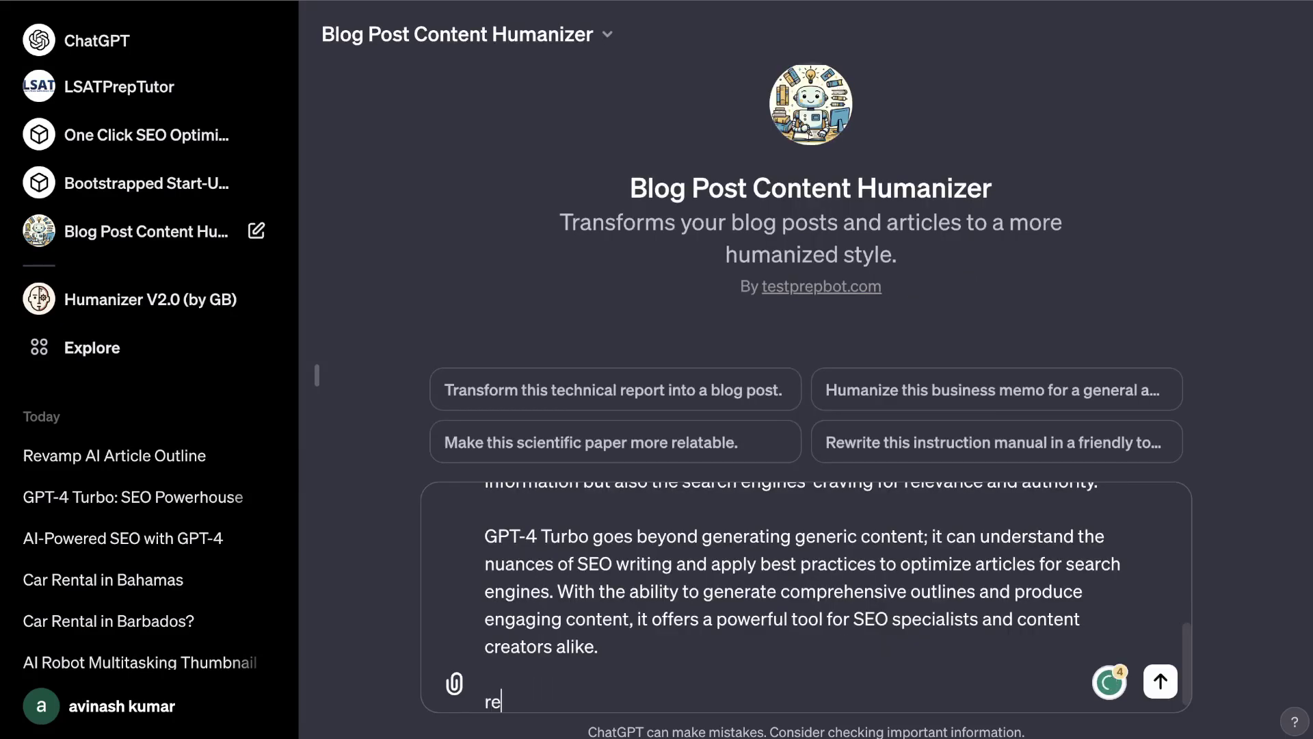
Send the article with 'rewrite', highlight the 95% Original score, and start a new Humanizer chat.
text(write)
key(Return)
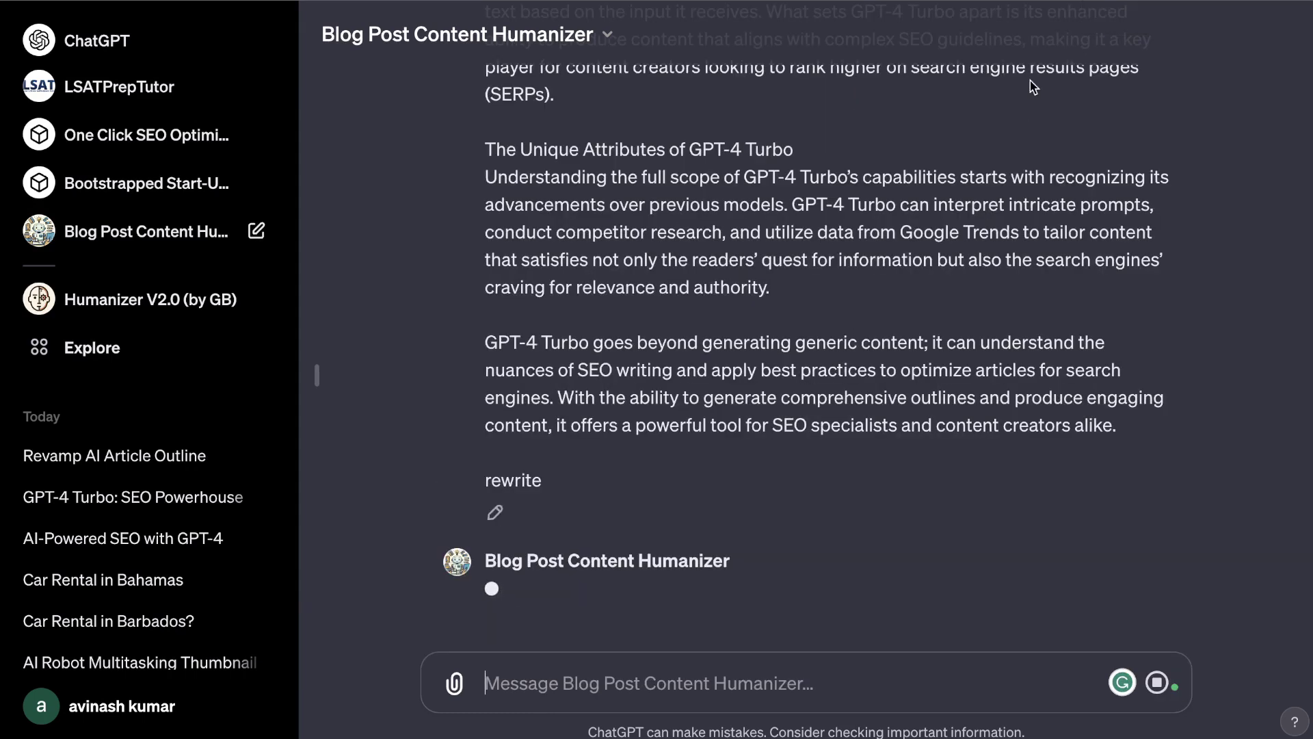
scroll(1030, 80, up, 3)
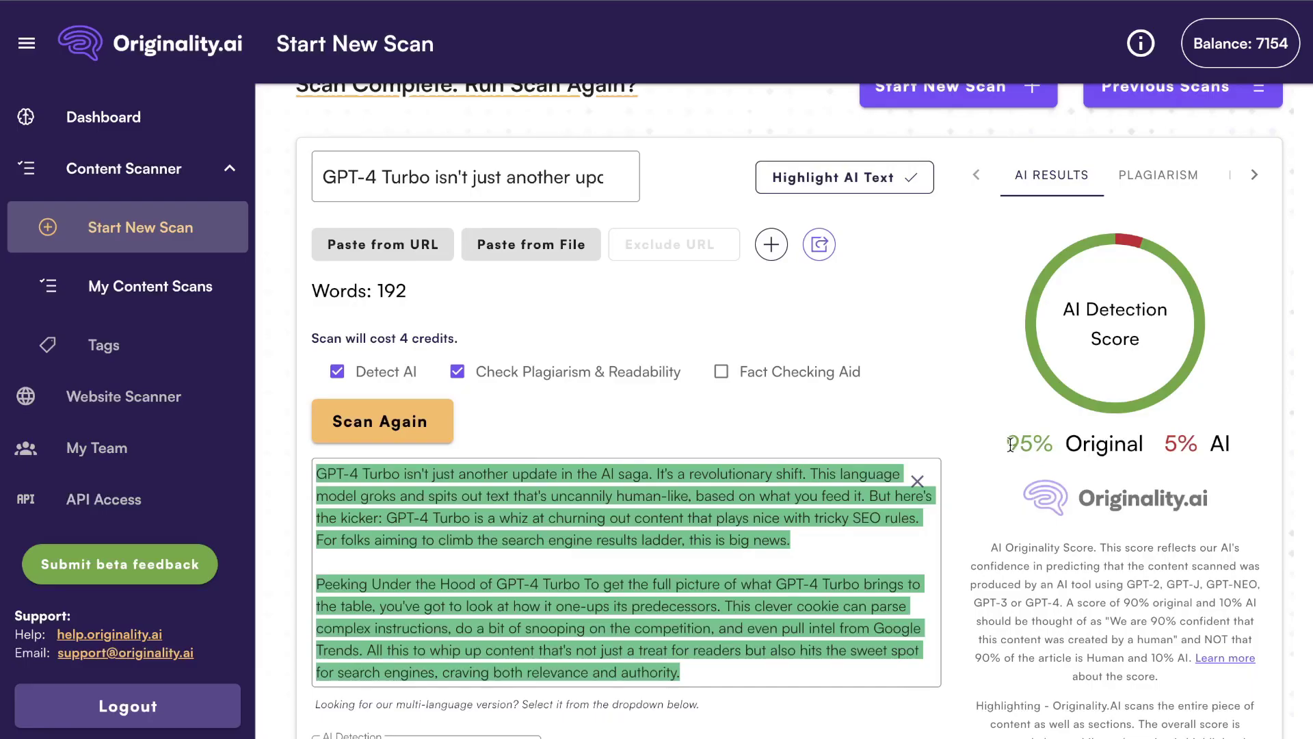
drag(1005, 444, 1225, 443)
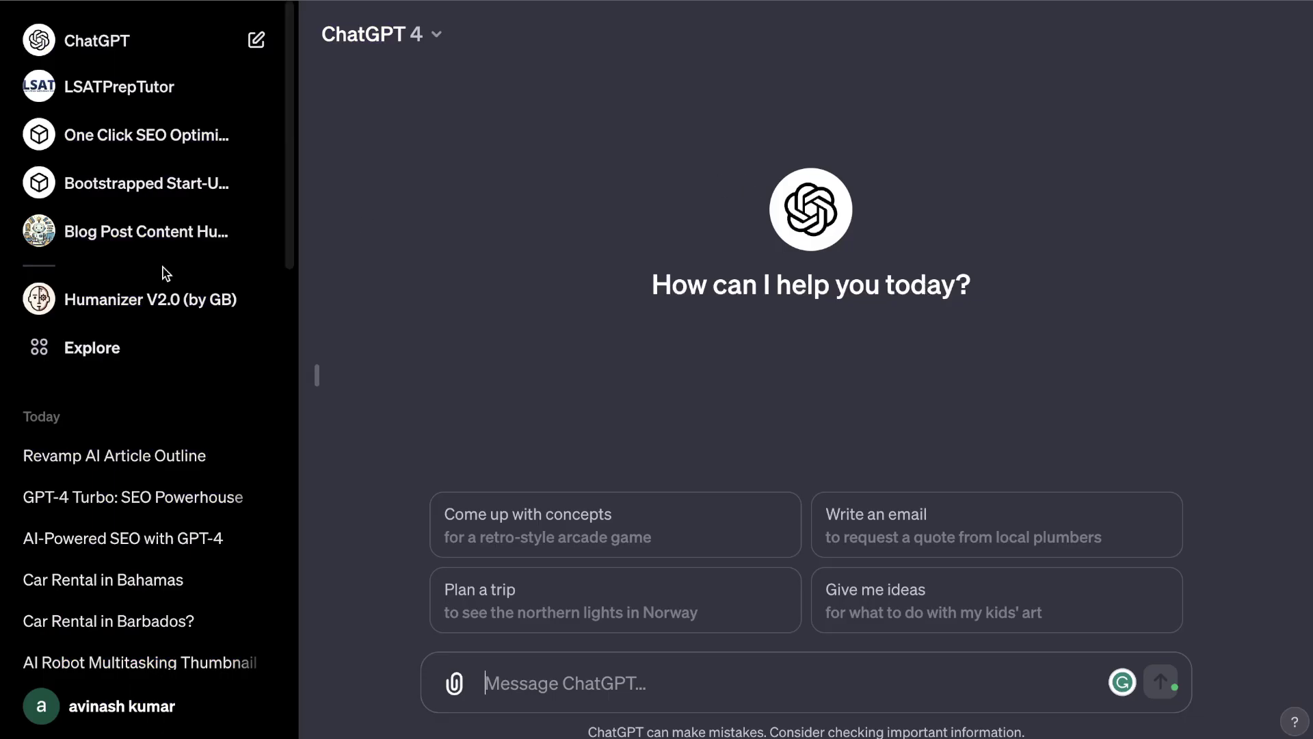
click(139, 234)
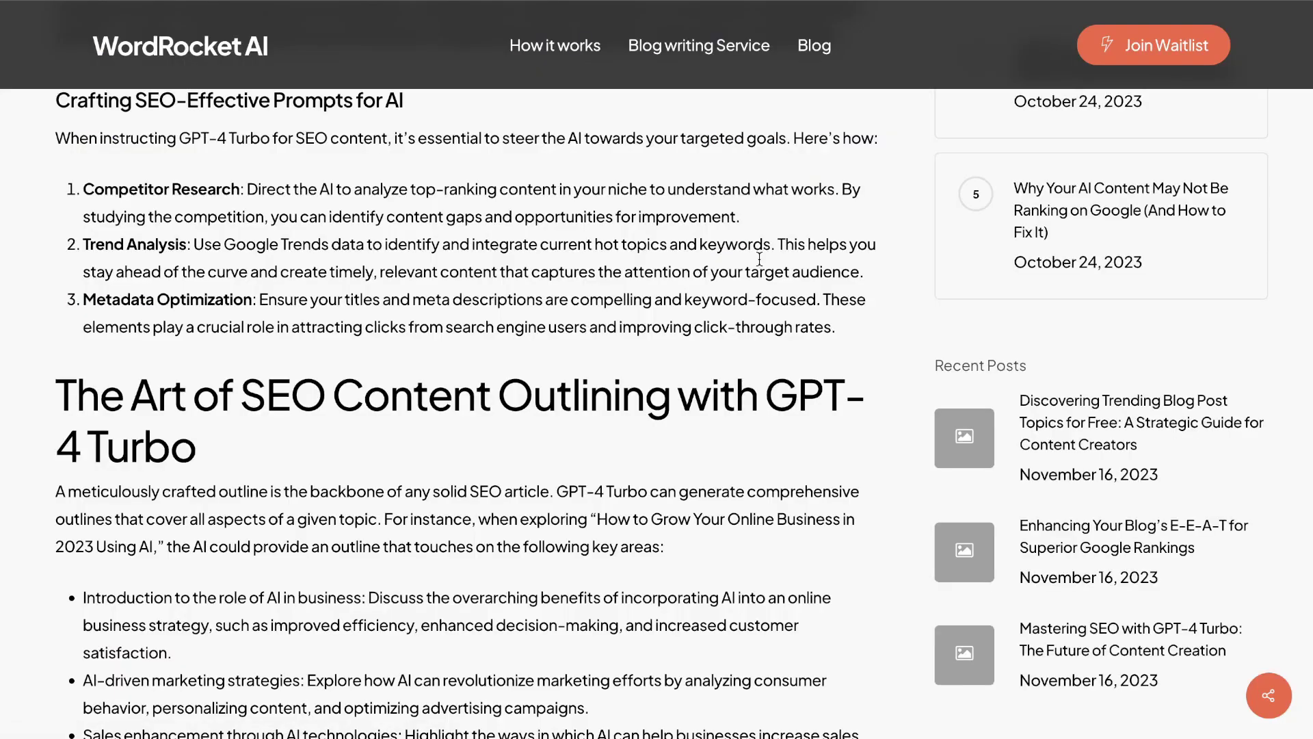
Select and copy the WordRocket text from 'Understanding GPT-4 Turbo for SEO' to '...creators alike.'.
scroll(689, 384, up, 20)
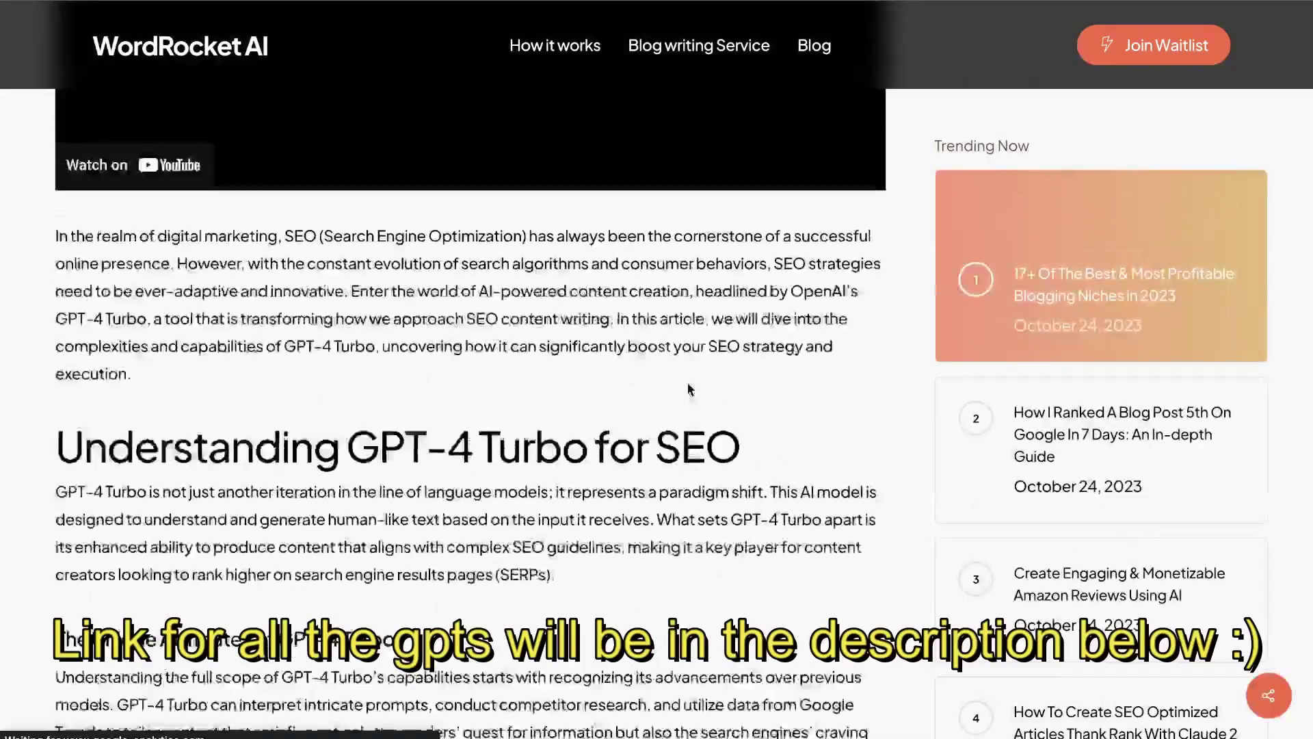
scroll(689, 388, down, 15)
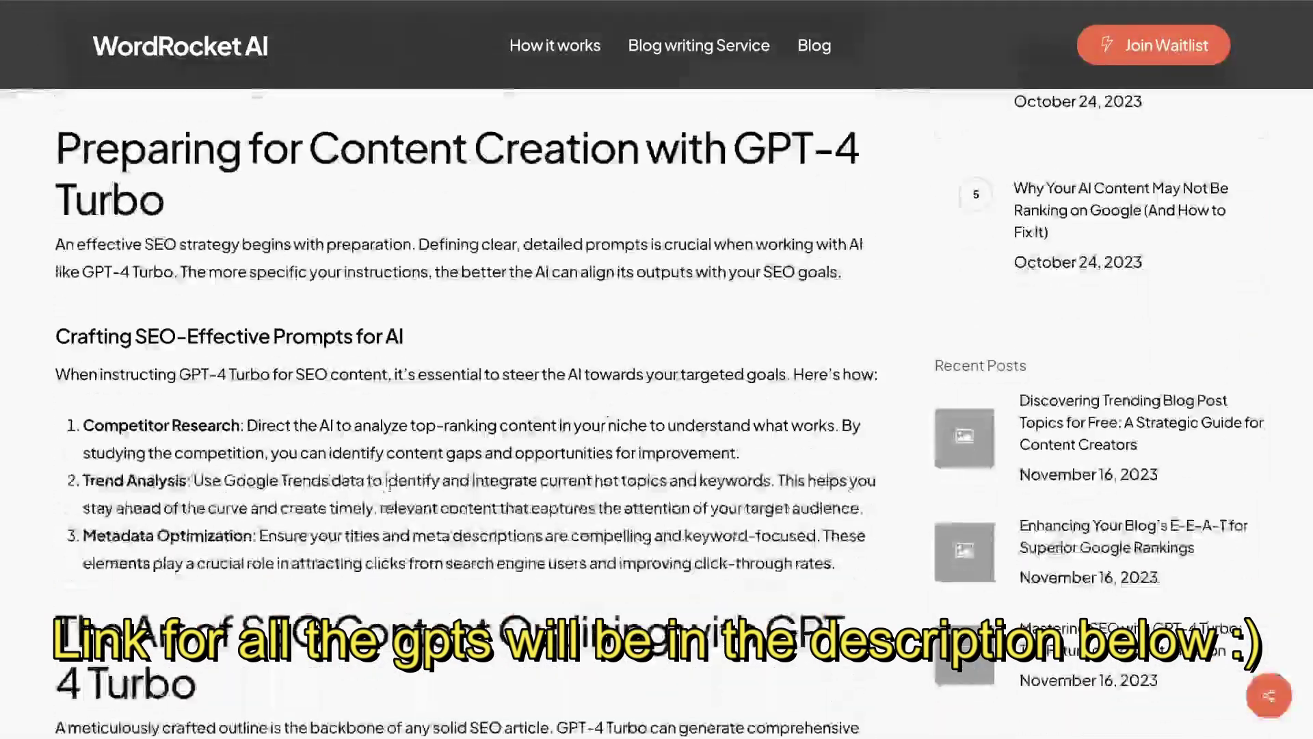
scroll(389, 483, up, 8)
drag(684, 608, 62, 203)
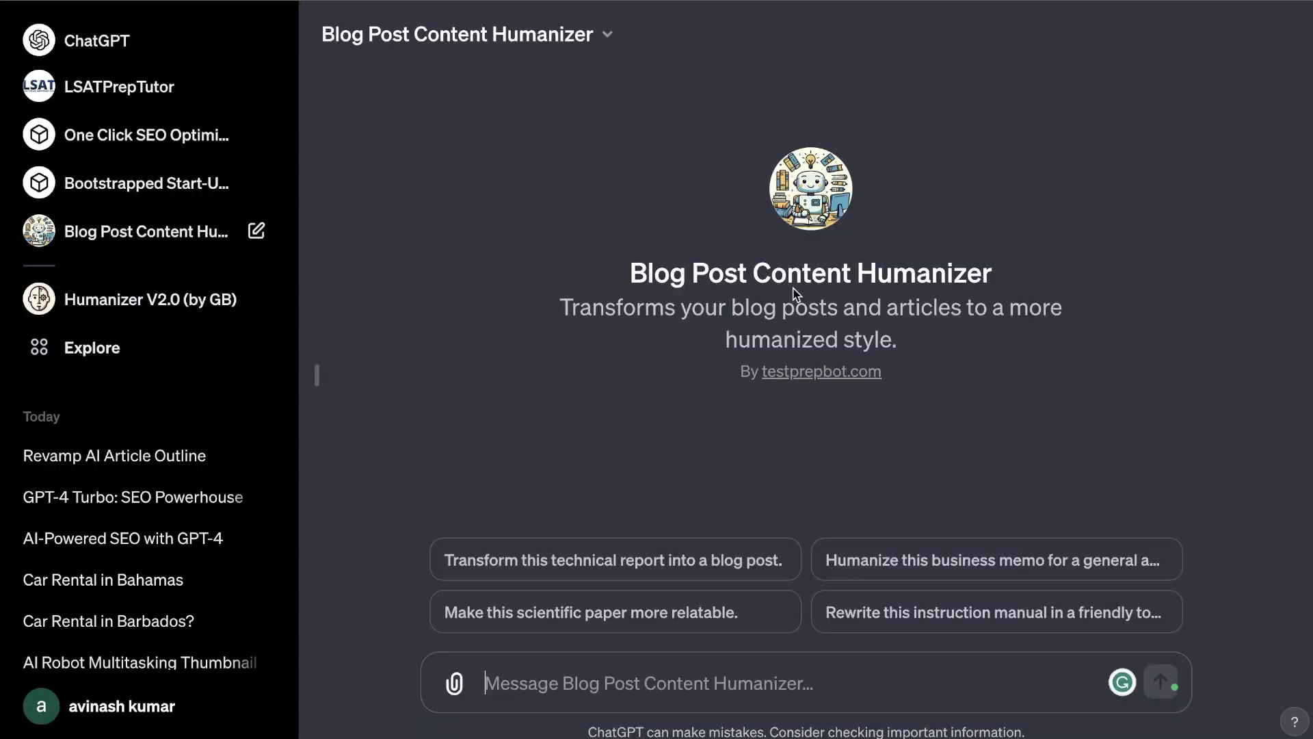
Paste the copied GPT-4 Turbo section into the Humanizer chat, adding 'rewrite' below it, and send.
click(556, 691)
key(ctrl+v)
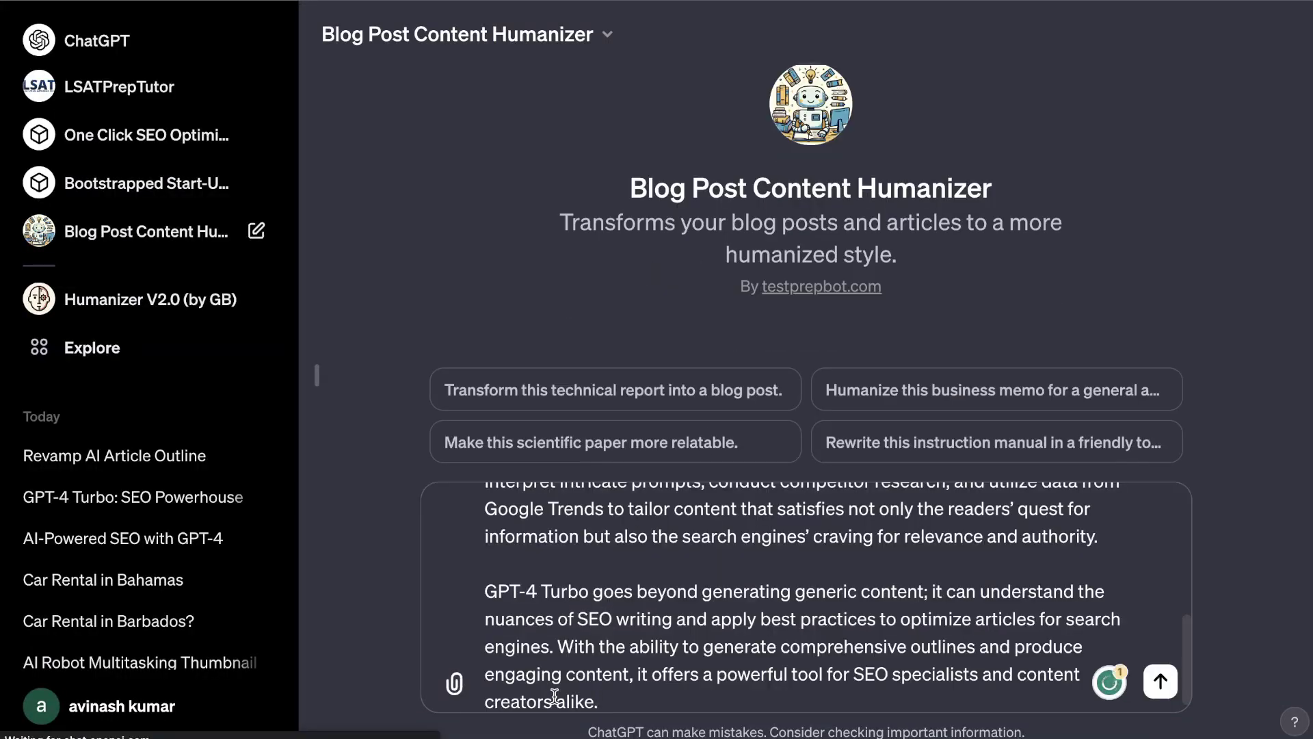
key(shift+Return)
key(shift+Return)
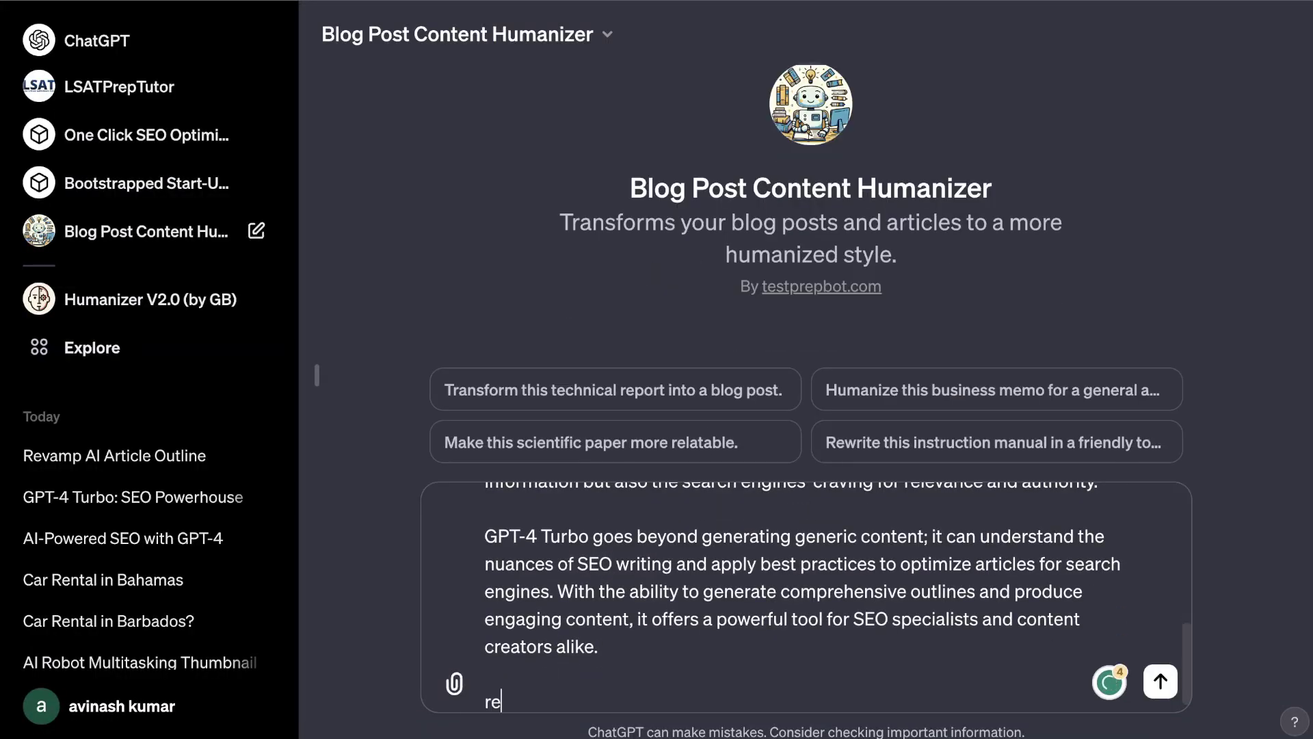
text(rewrite)
key(Return)
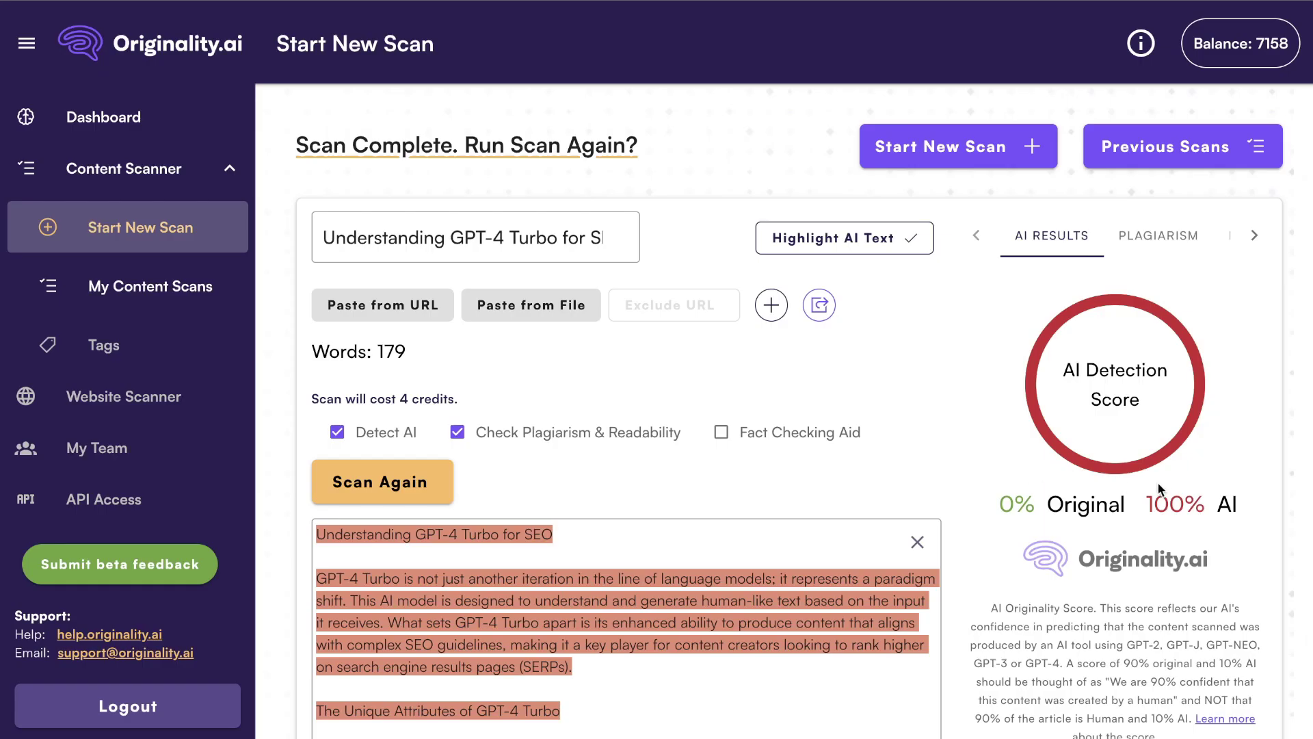
Highlight the original's 100% AI score, then copy the Humanizer's rewritten reply.
drag(1146, 504, 1258, 501)
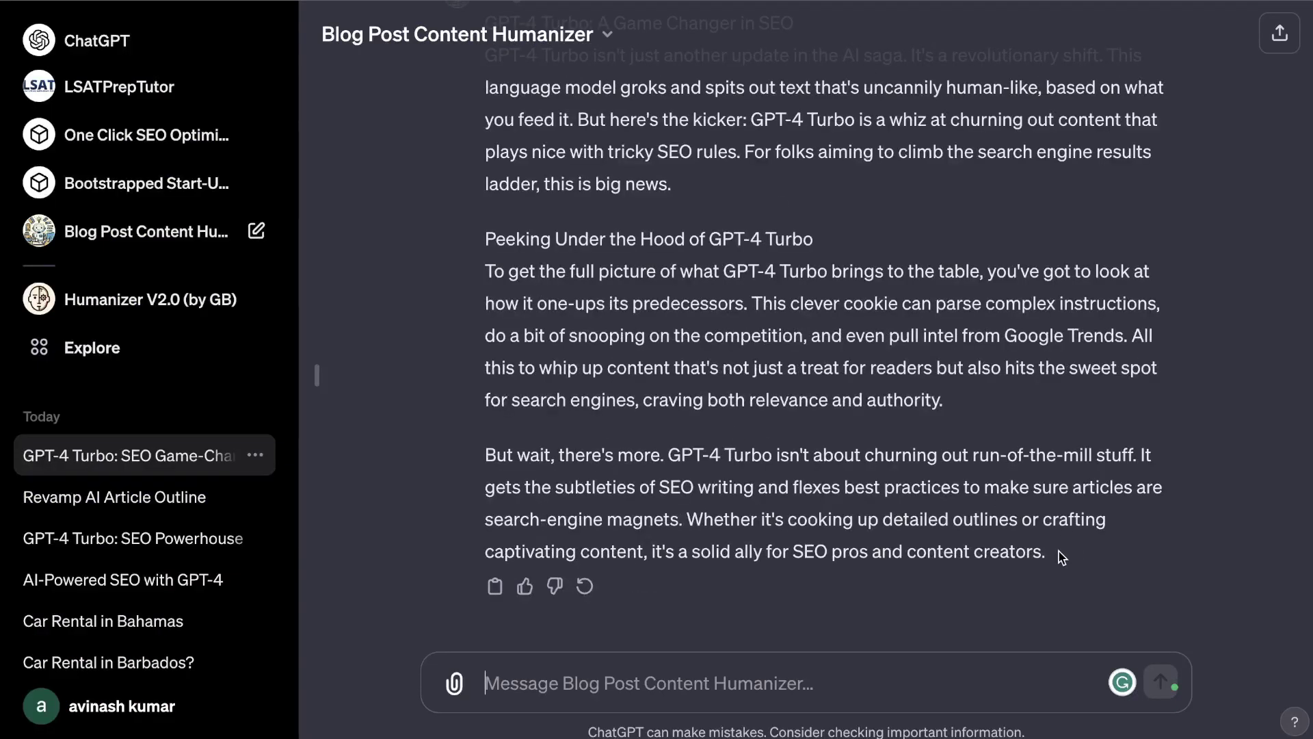
drag(1059, 551, 482, 340)
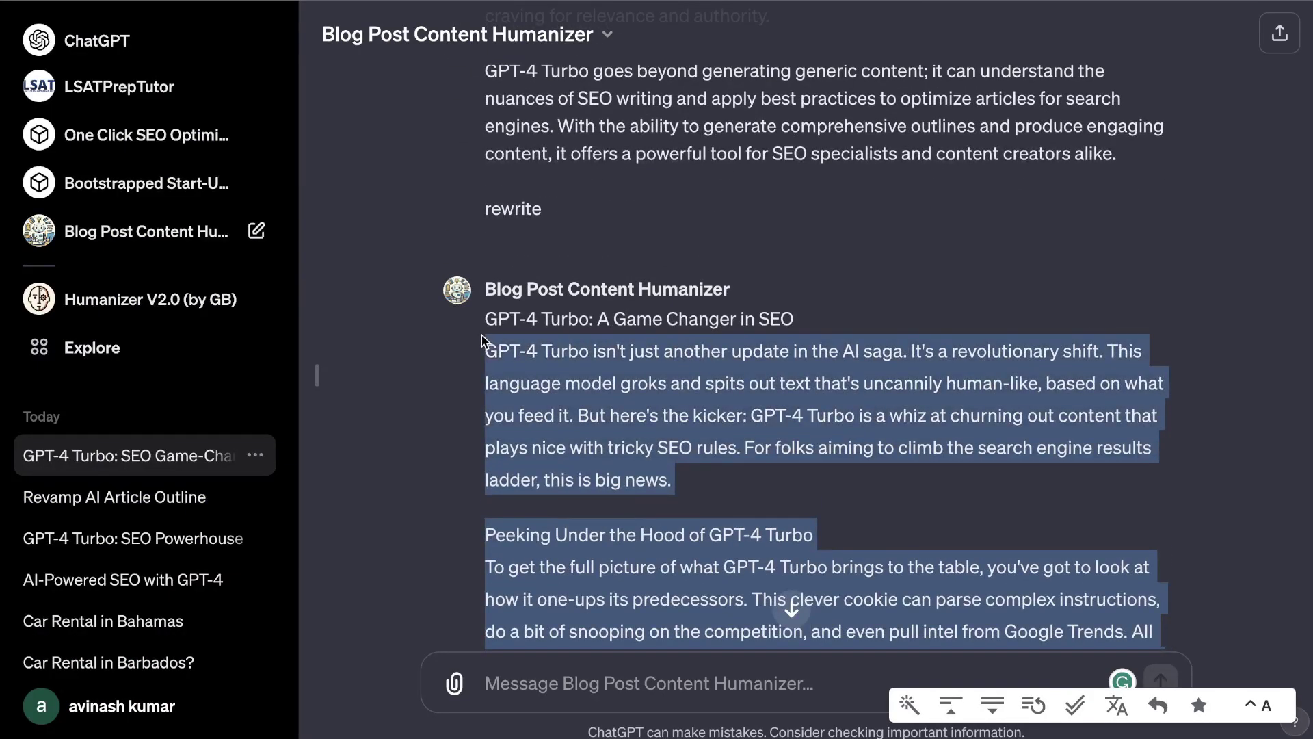
right_click(482, 340)
click(704, 307)
right_click(745, 383)
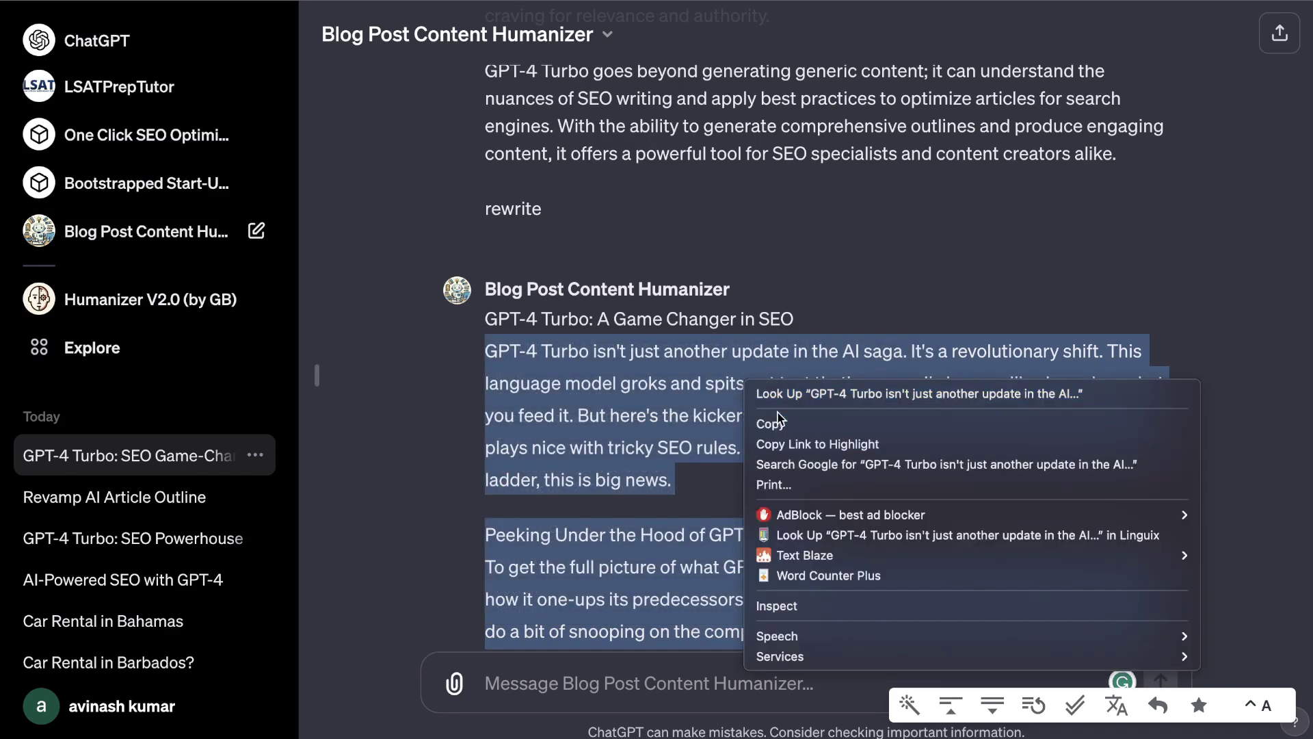
click(777, 423)
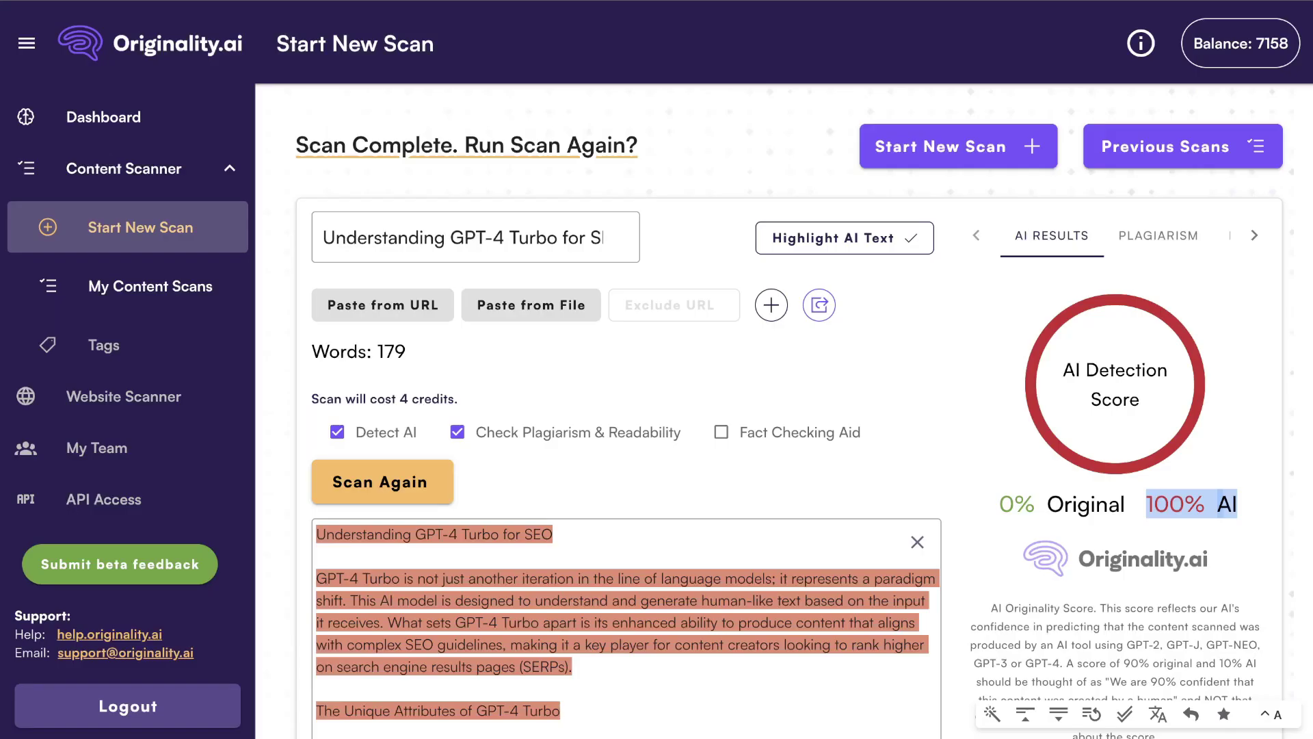
Paste the humanized rewrite into a new Originality.ai scan and run it.
scroll(670, 368, down, 8)
scroll(669, 368, up, 5)
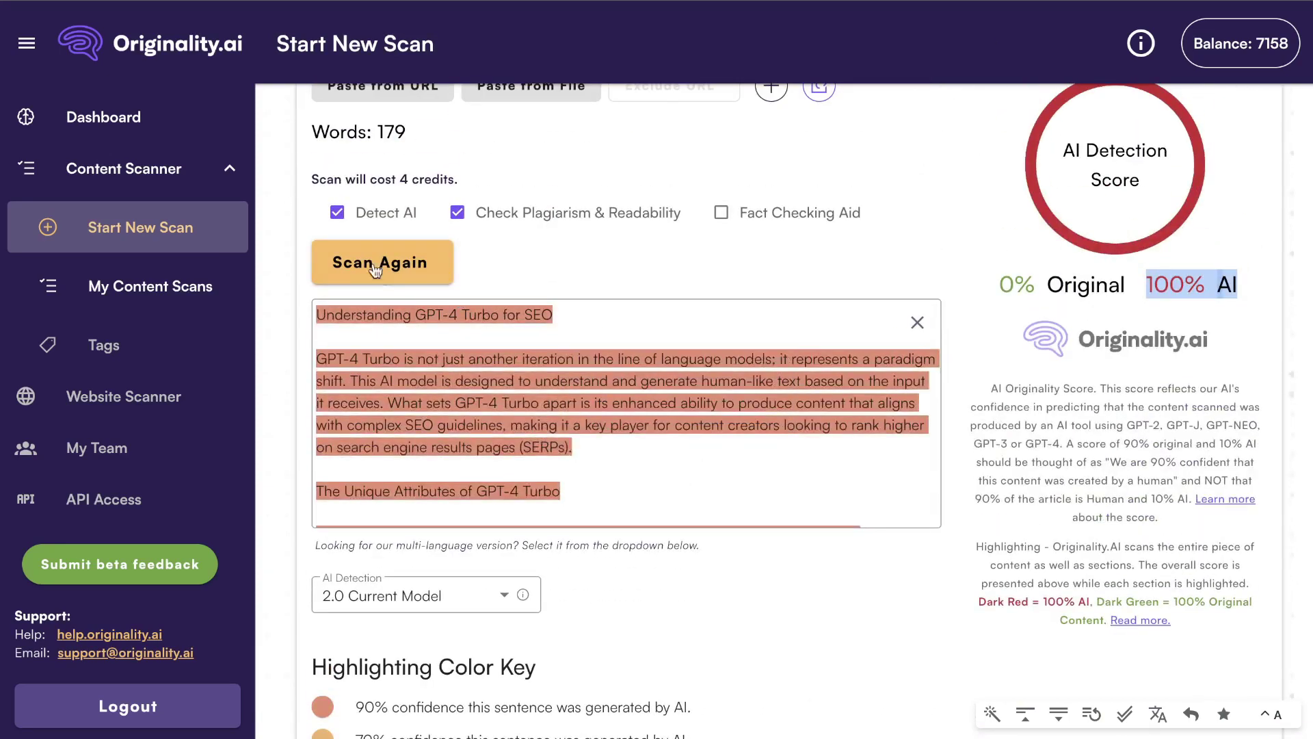
click(194, 227)
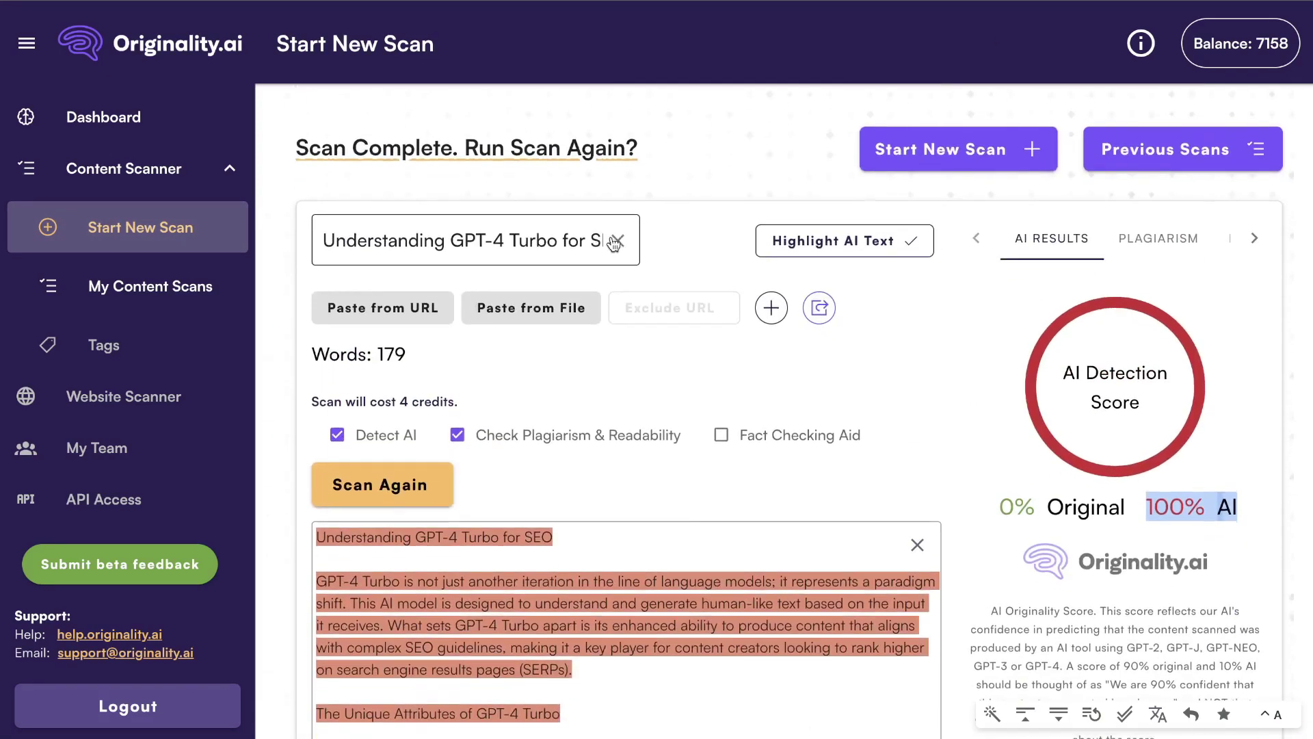
click(437, 551)
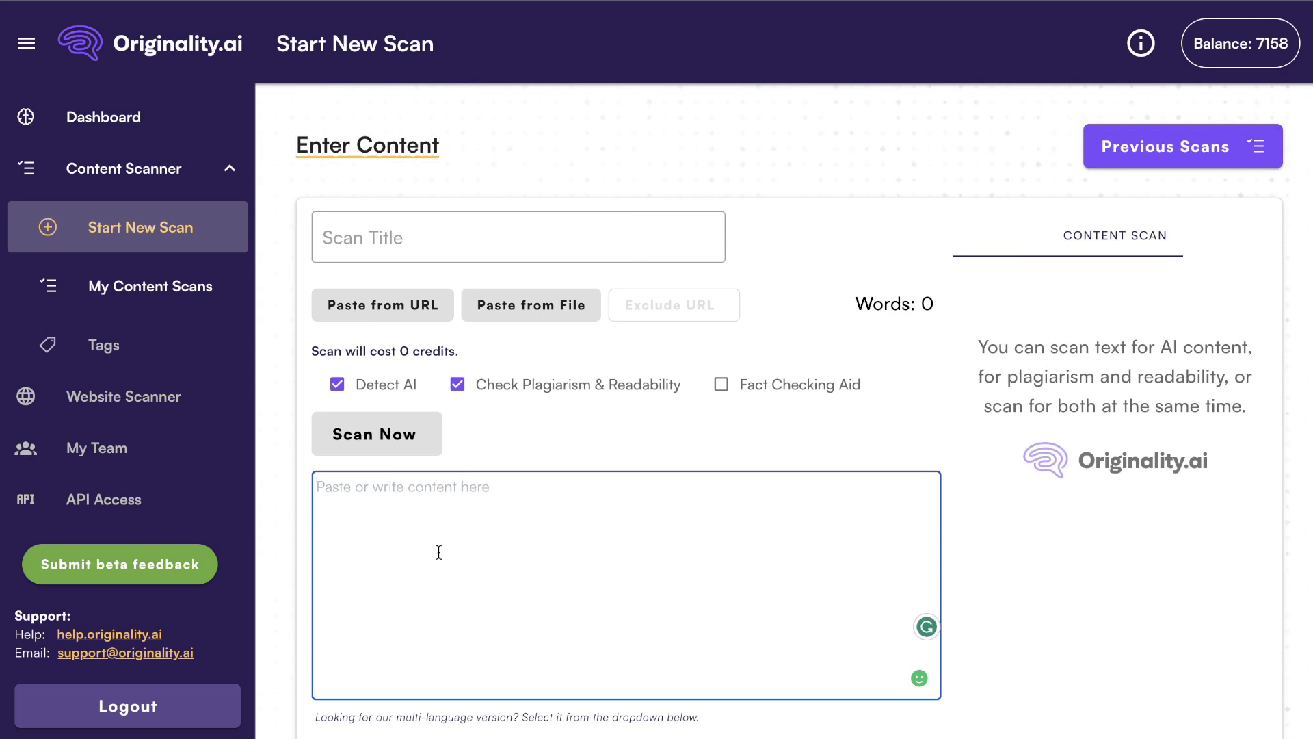
key(ctrl+v)
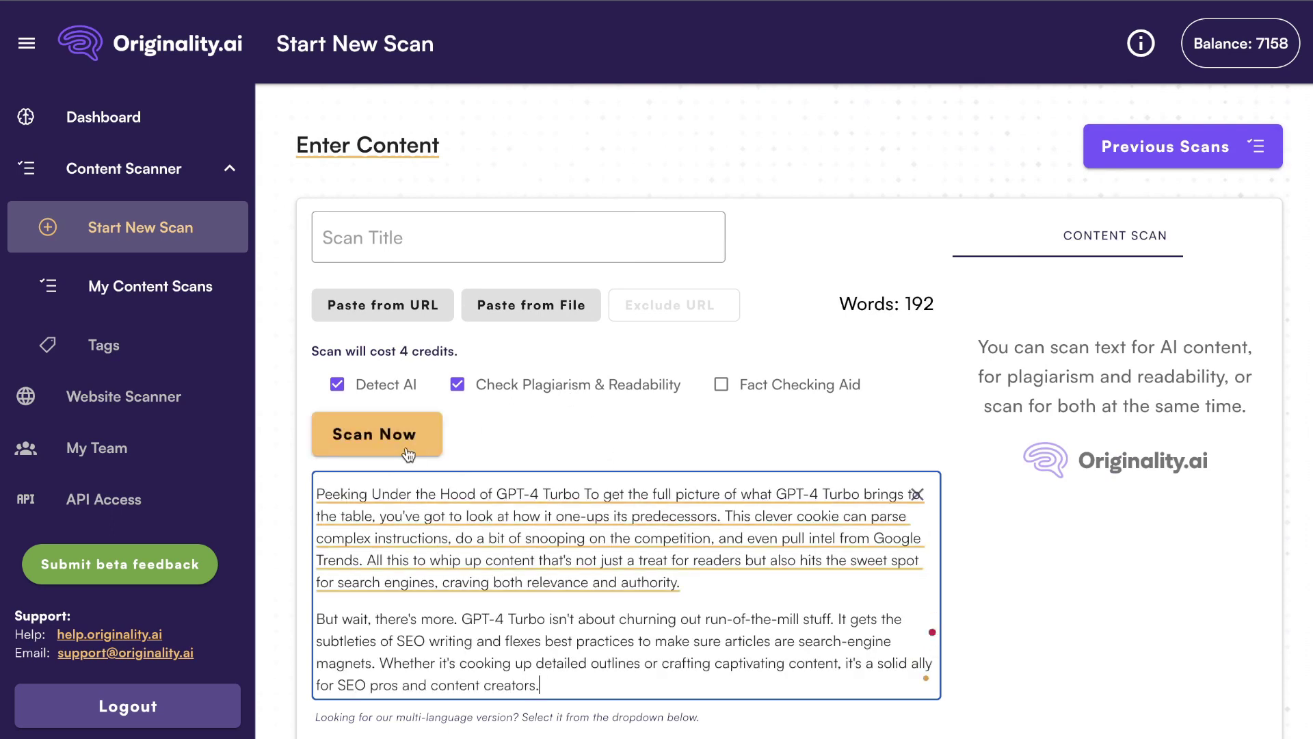
click(402, 435)
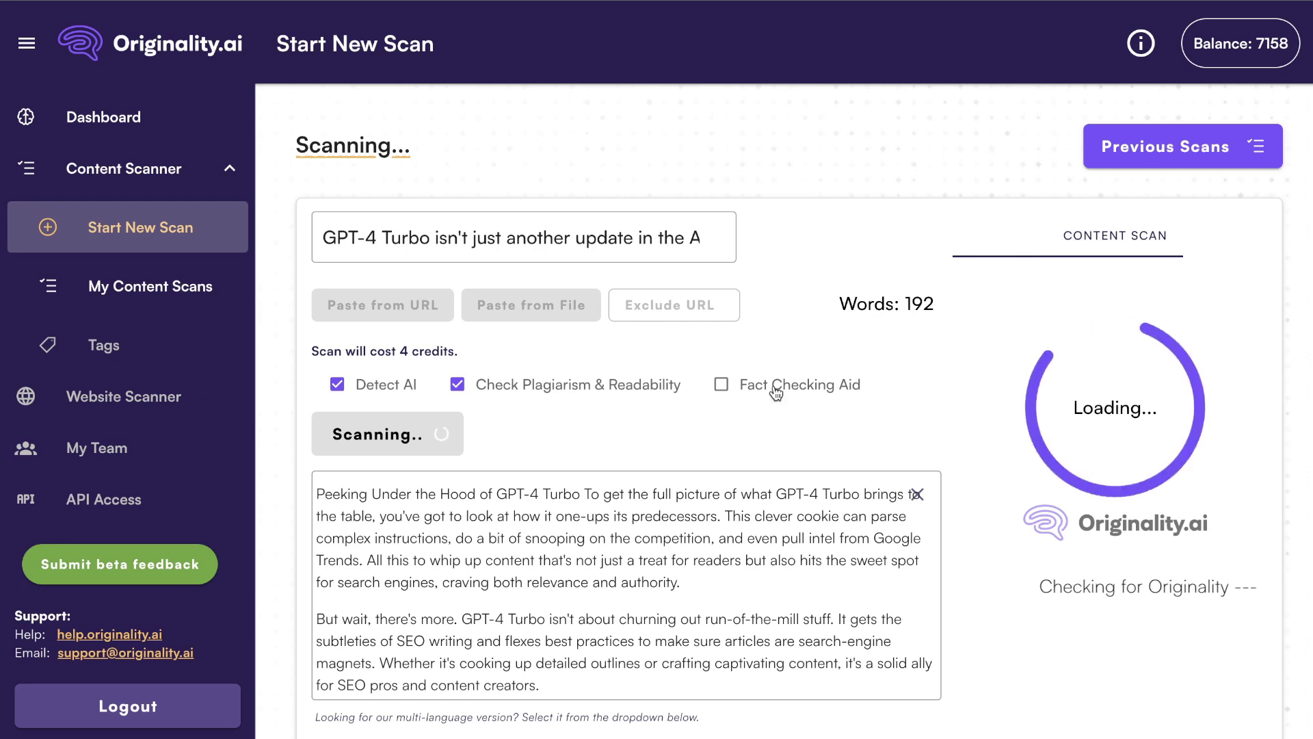
Highlight the resulting 95% Original score and return to ChatGPT.
scroll(772, 411, down, 1)
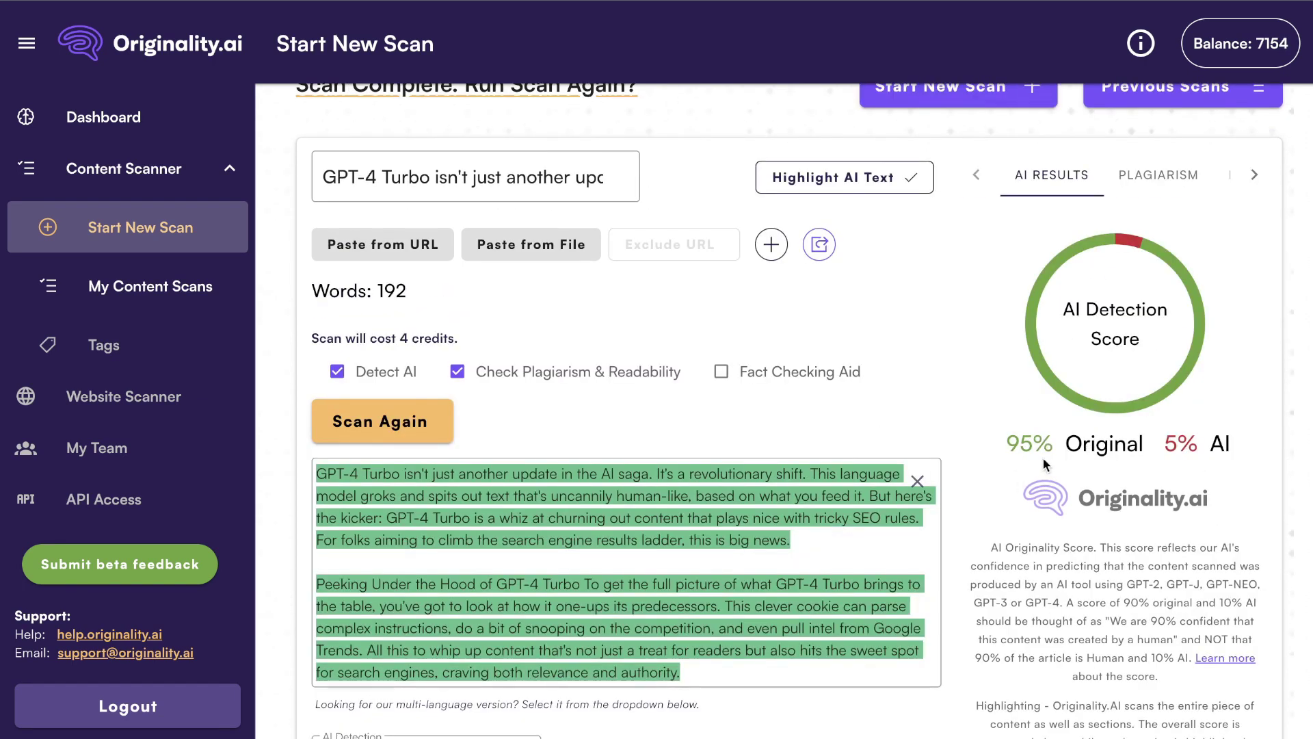
drag(1012, 443, 1224, 443)
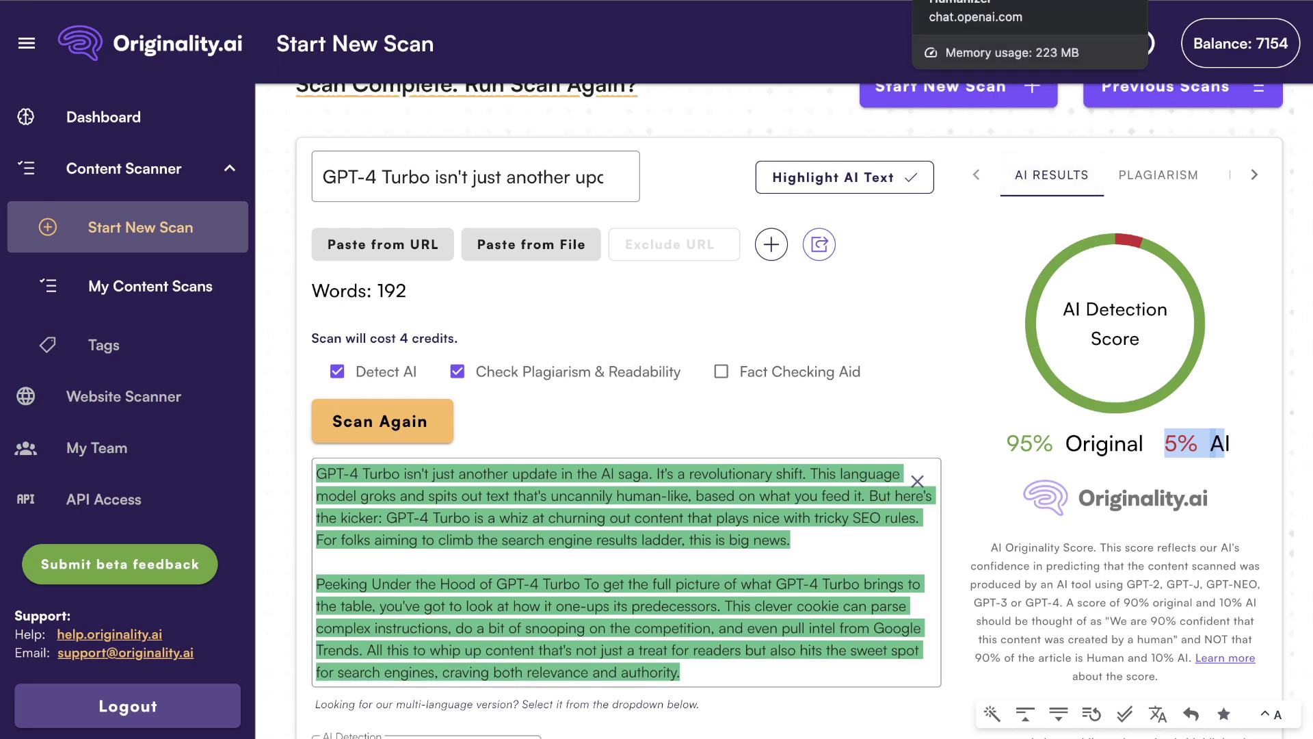
click(971, 2)
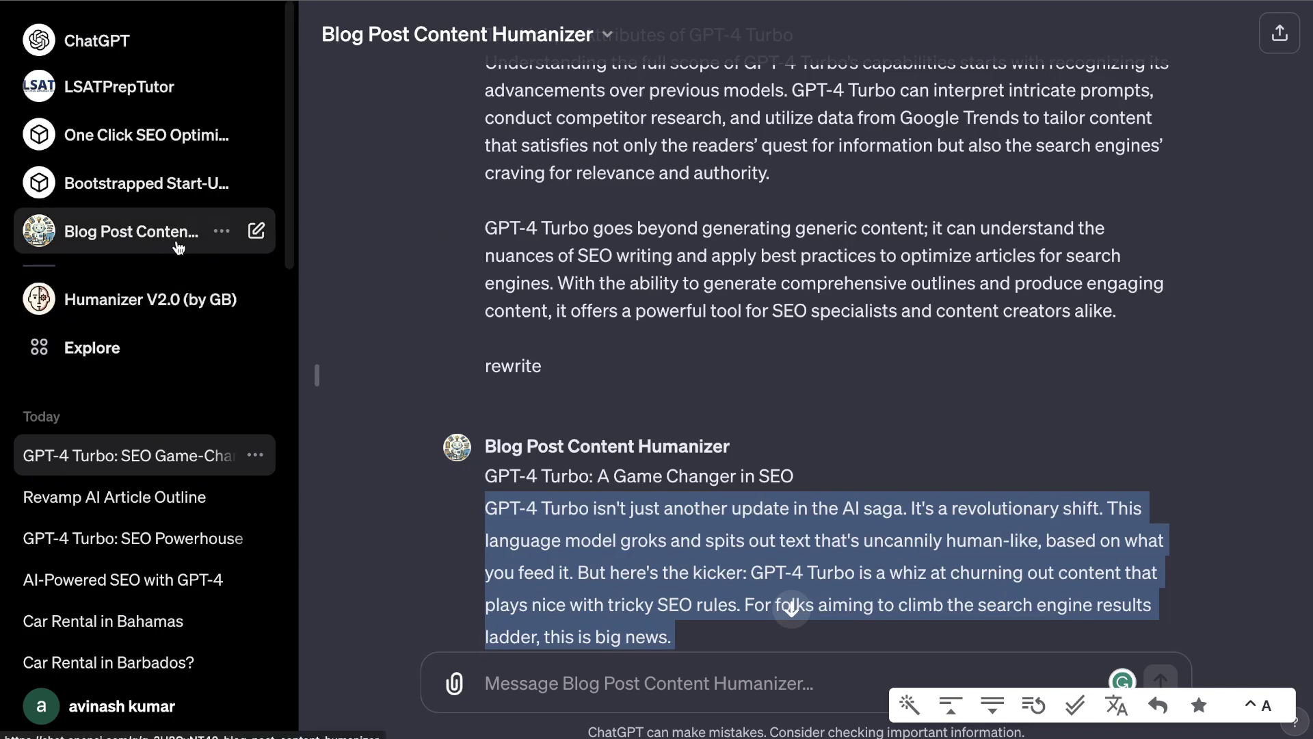
Scroll back through the chat and select the original GPT-4 Turbo article in the earlier message.
scroll(696, 227, down, 5)
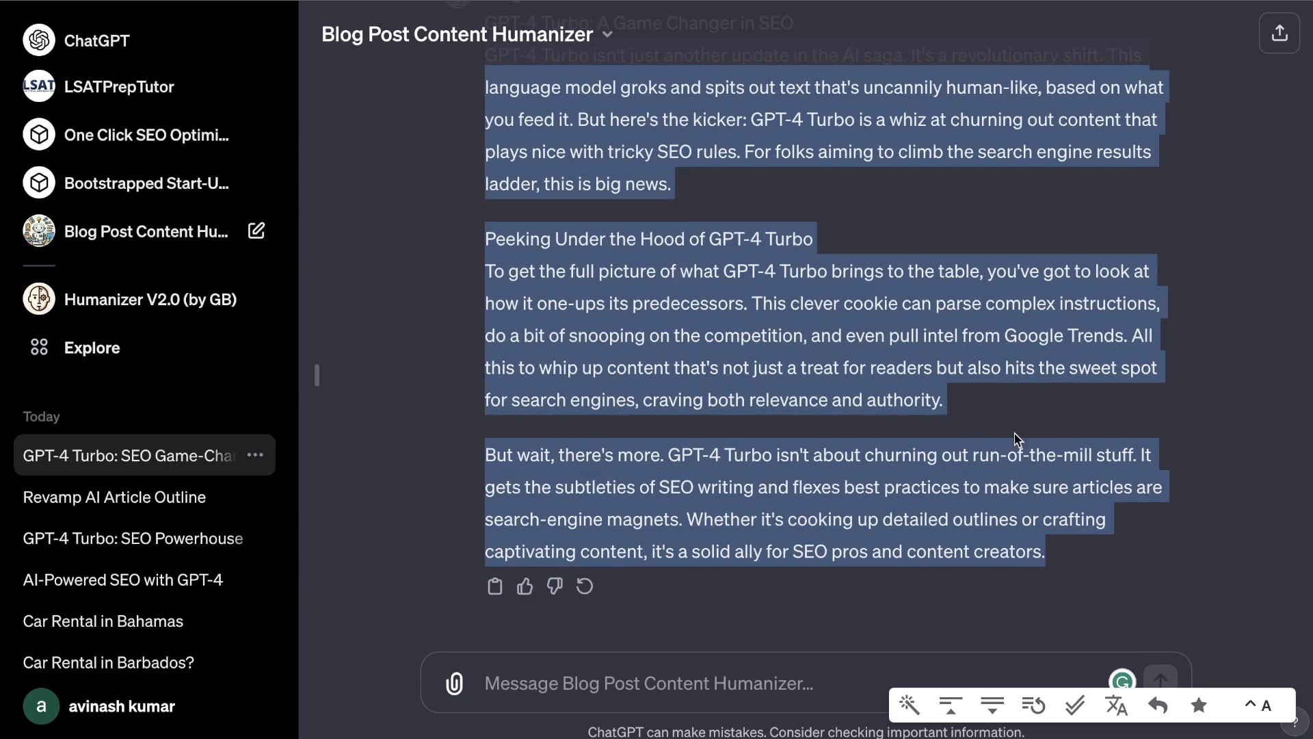
click(1076, 487)
scroll(1076, 488, up, 1)
scroll(1075, 487, up, 1)
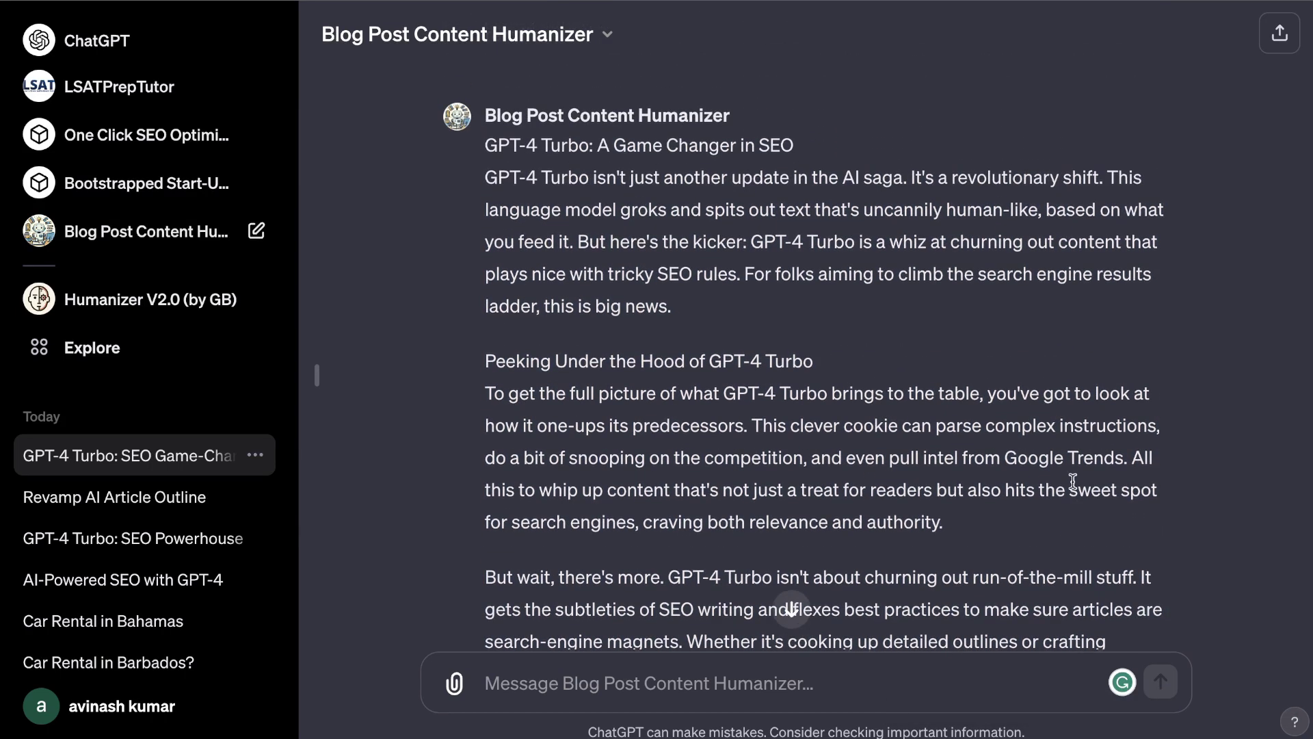
scroll(1060, 373, down, 1)
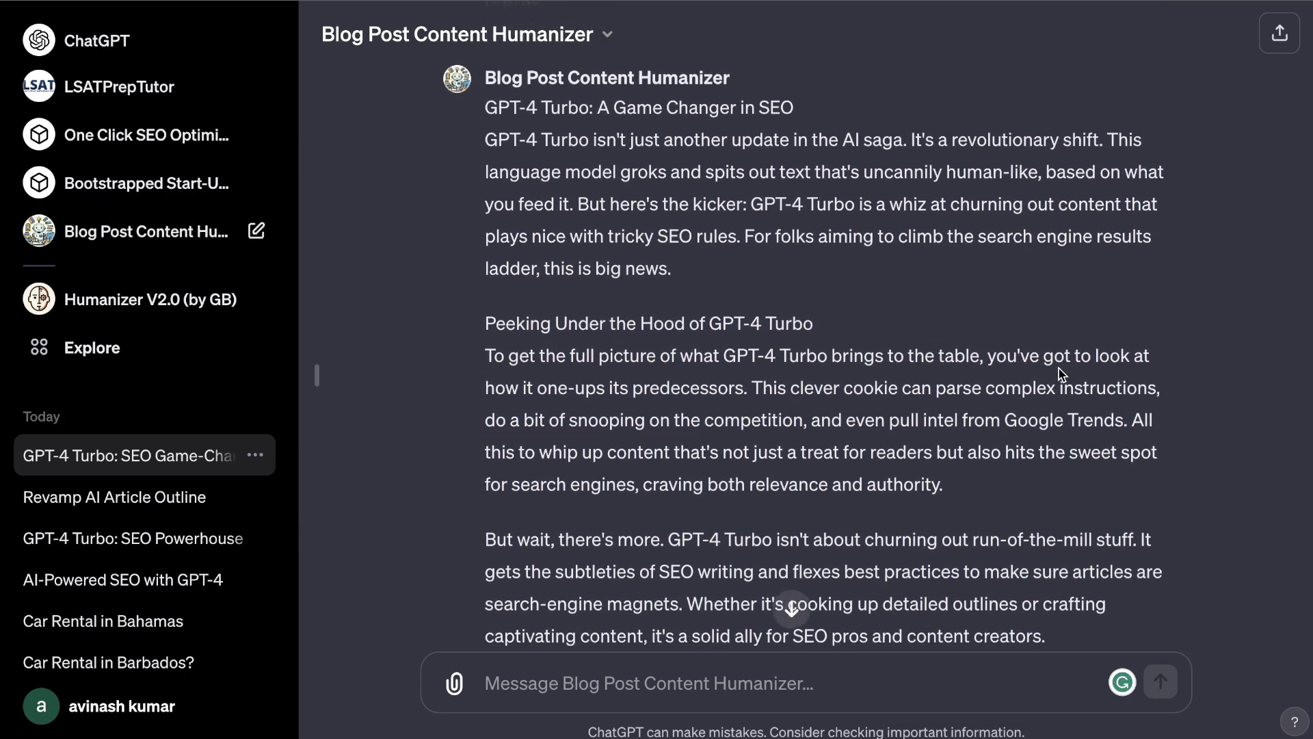
scroll(1061, 375, down, 1)
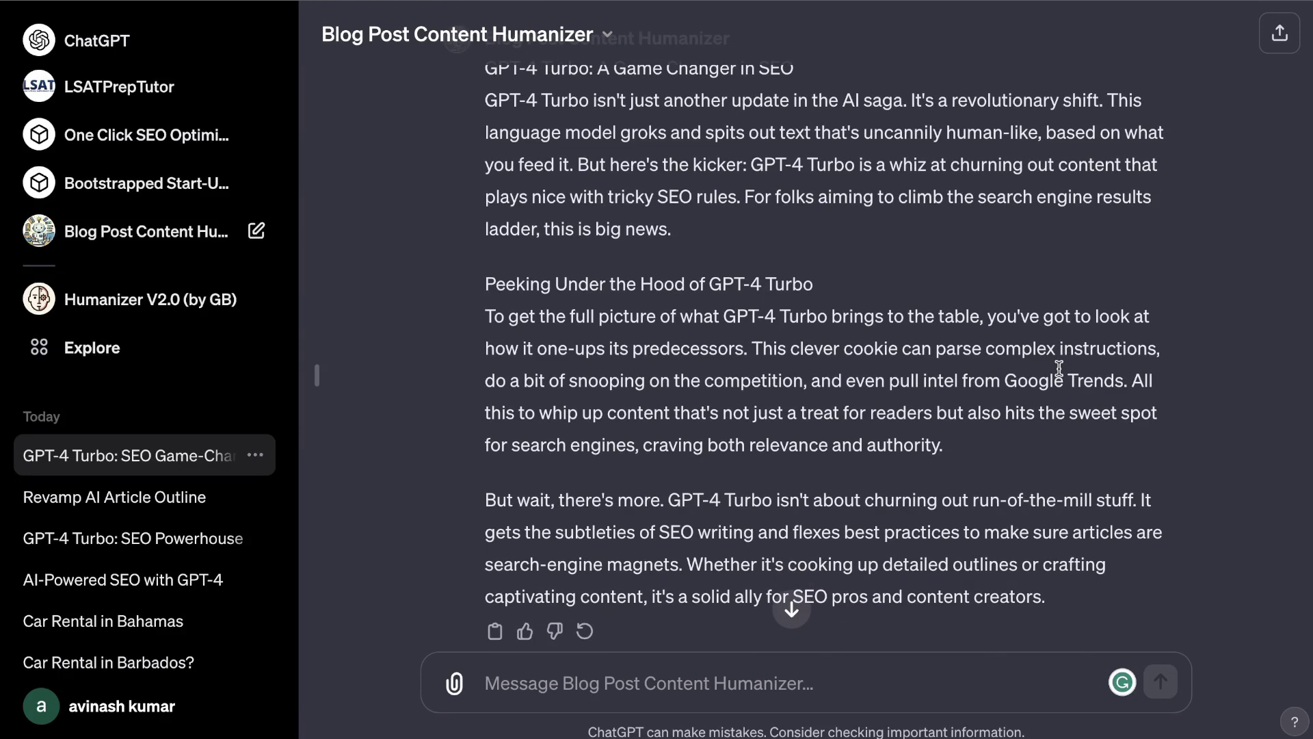
scroll(1059, 368, down, 1)
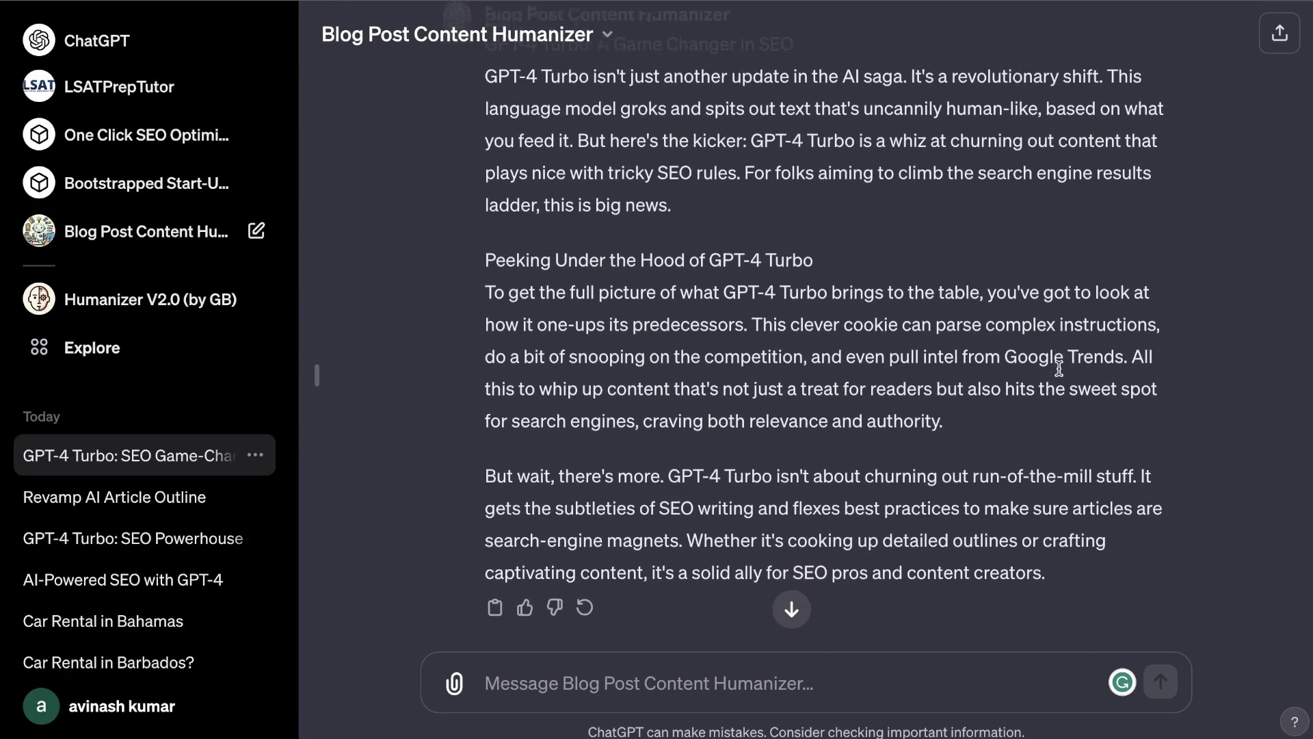
scroll(973, 474, up, 1)
drag(1061, 571, 479, 354)
scroll(973, 474, up, 3)
scroll(694, 414, down, 3)
scroll(695, 414, down, 1)
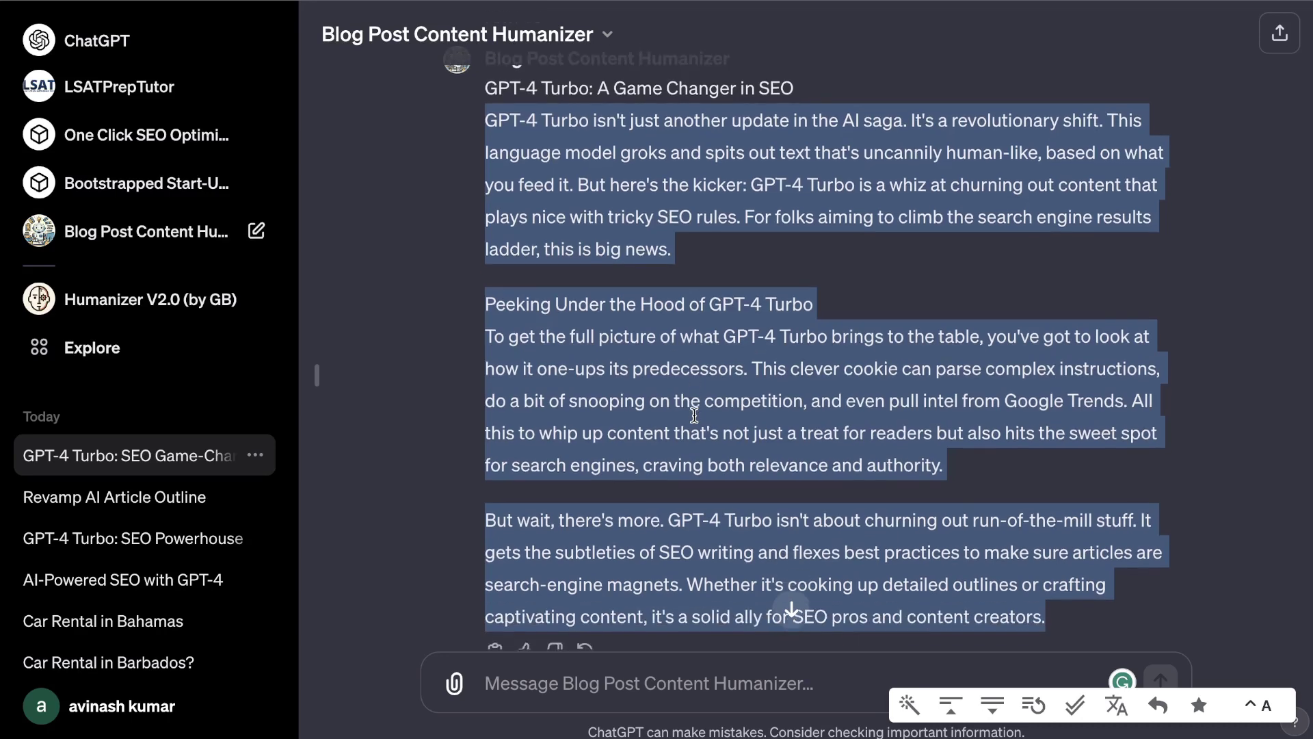
scroll(694, 414, down, 1)
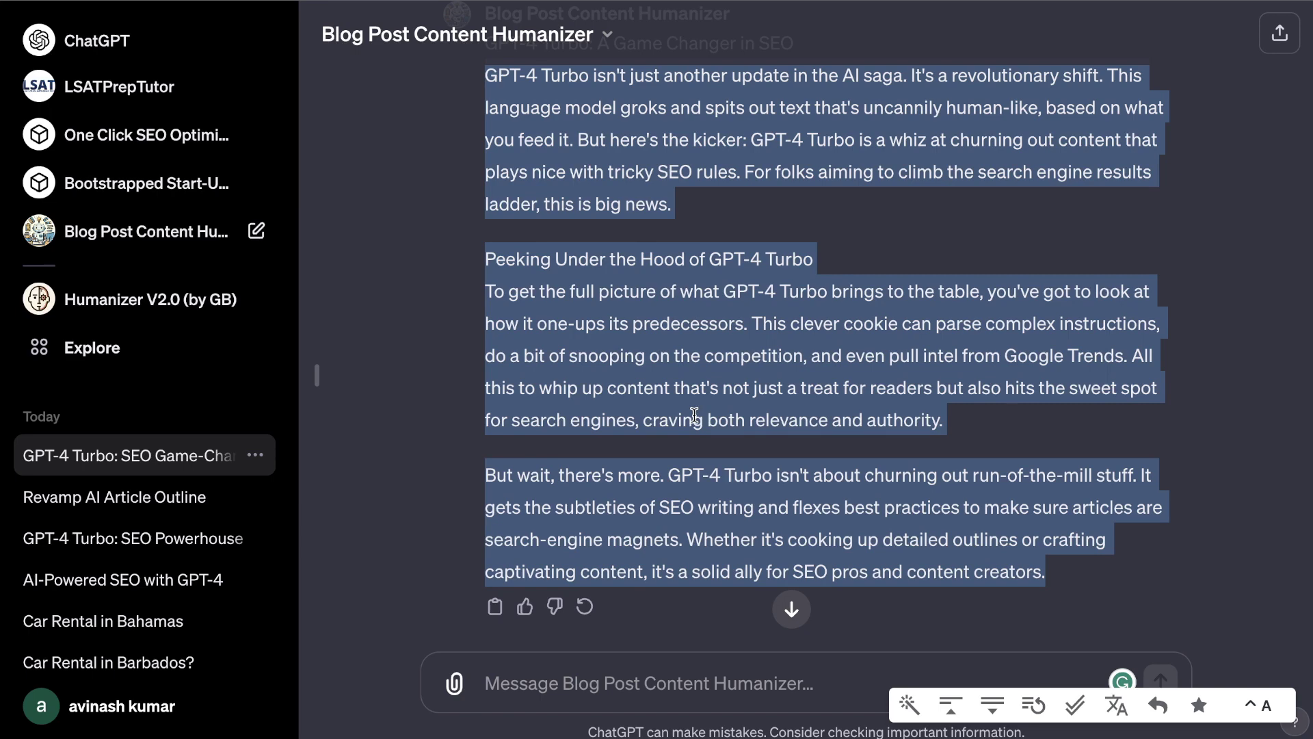
scroll(694, 414, up, 5)
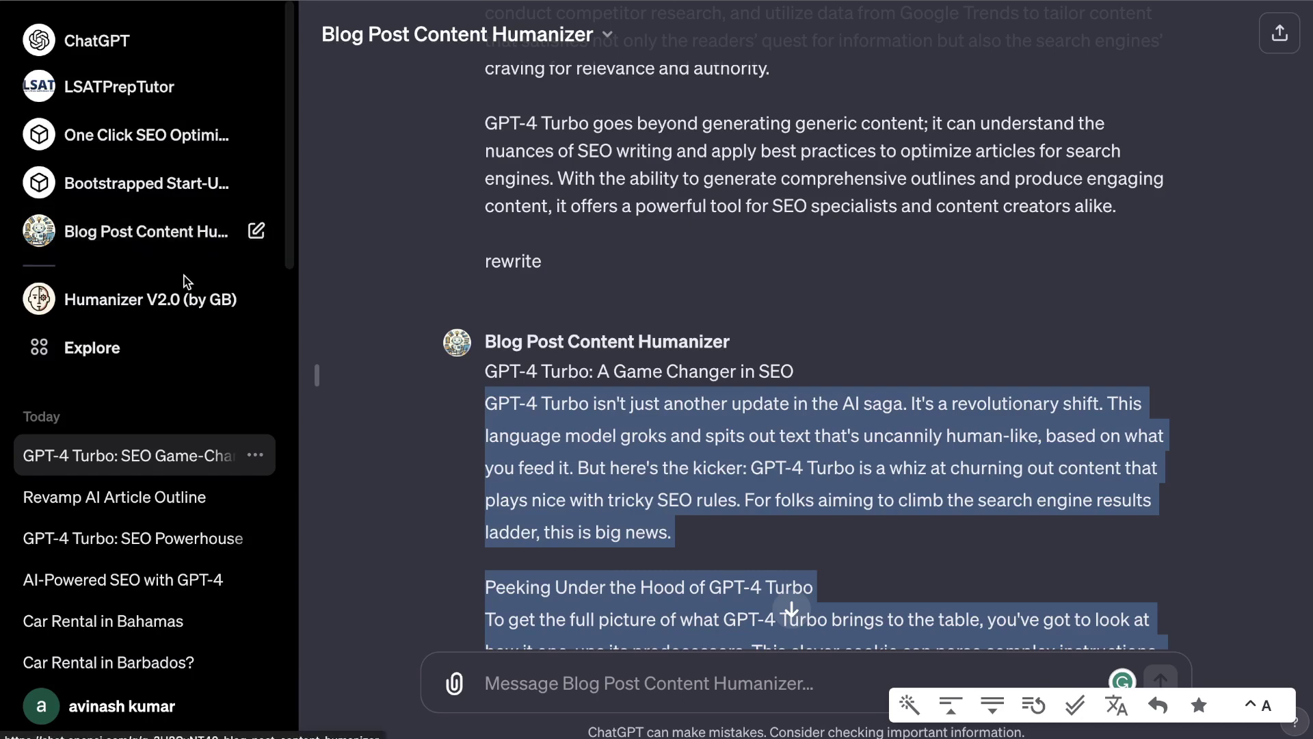
scroll(672, 354, up, 2)
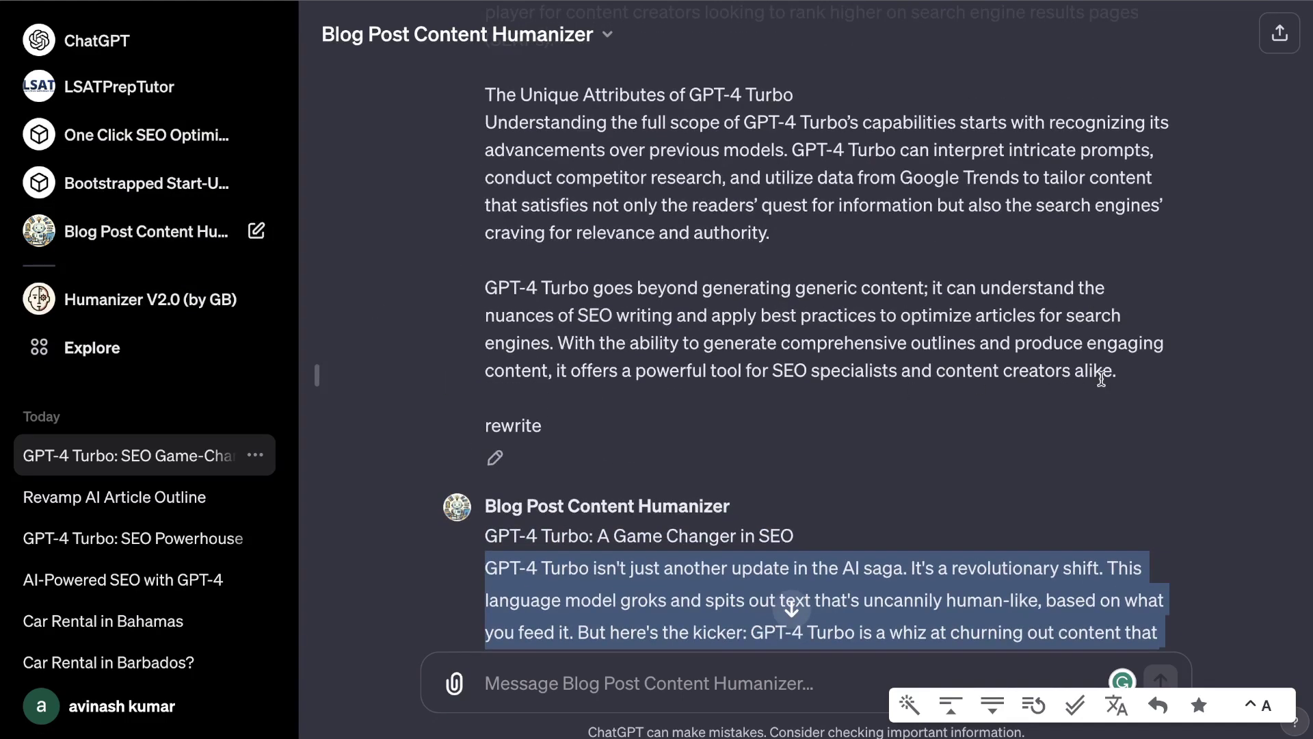
drag(1125, 383, 490, 123)
In a new Humanizer V2.0 (by GB) chat, send the article with 'rerwrite this' and select the reply.
click(263, 302)
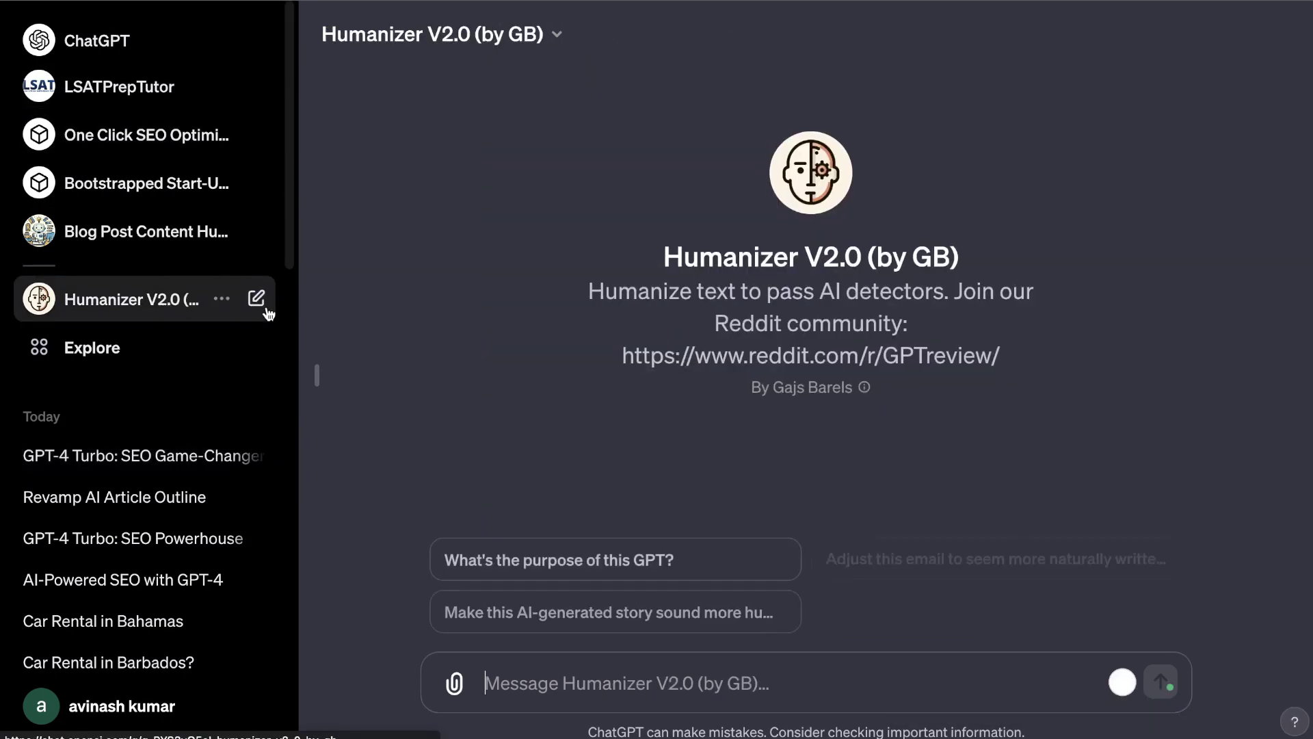
click(526, 692)
key(ctrl+v)
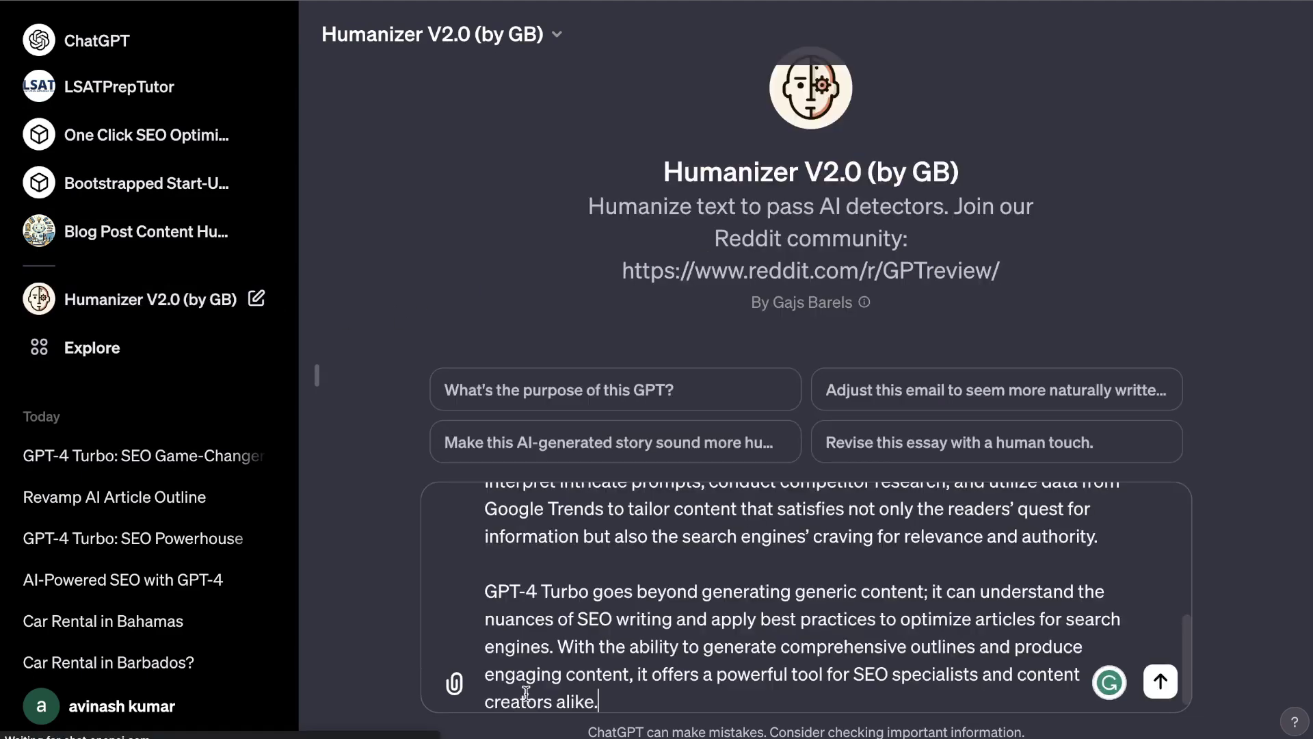
key(shift+Return)
key(shift+Return)
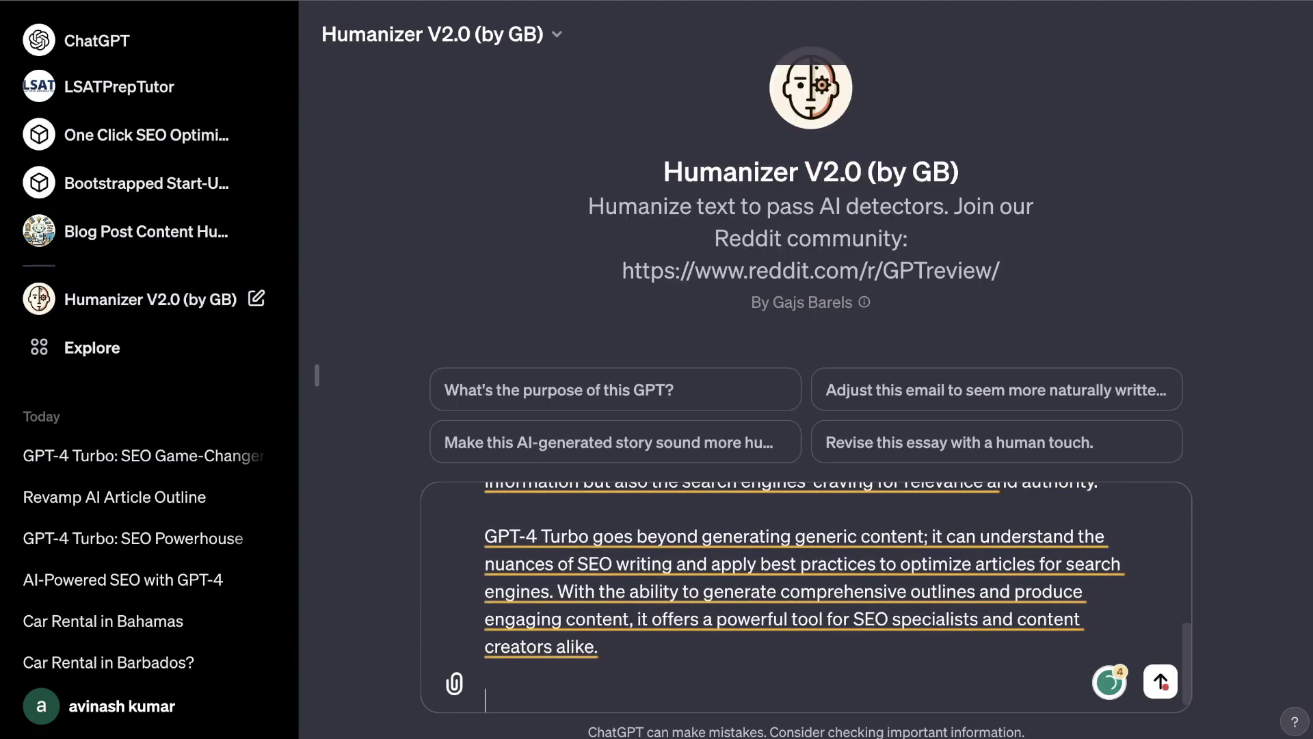
text(rerwrite this)
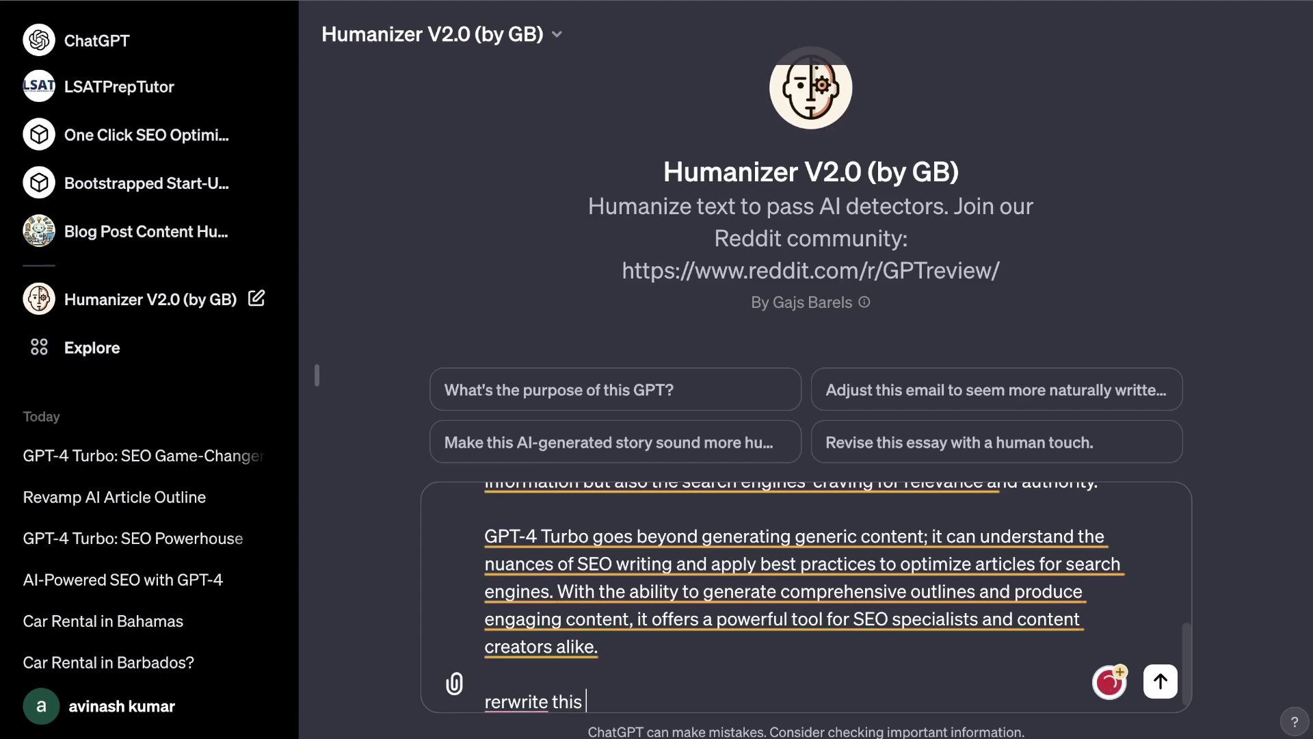
key(Return)
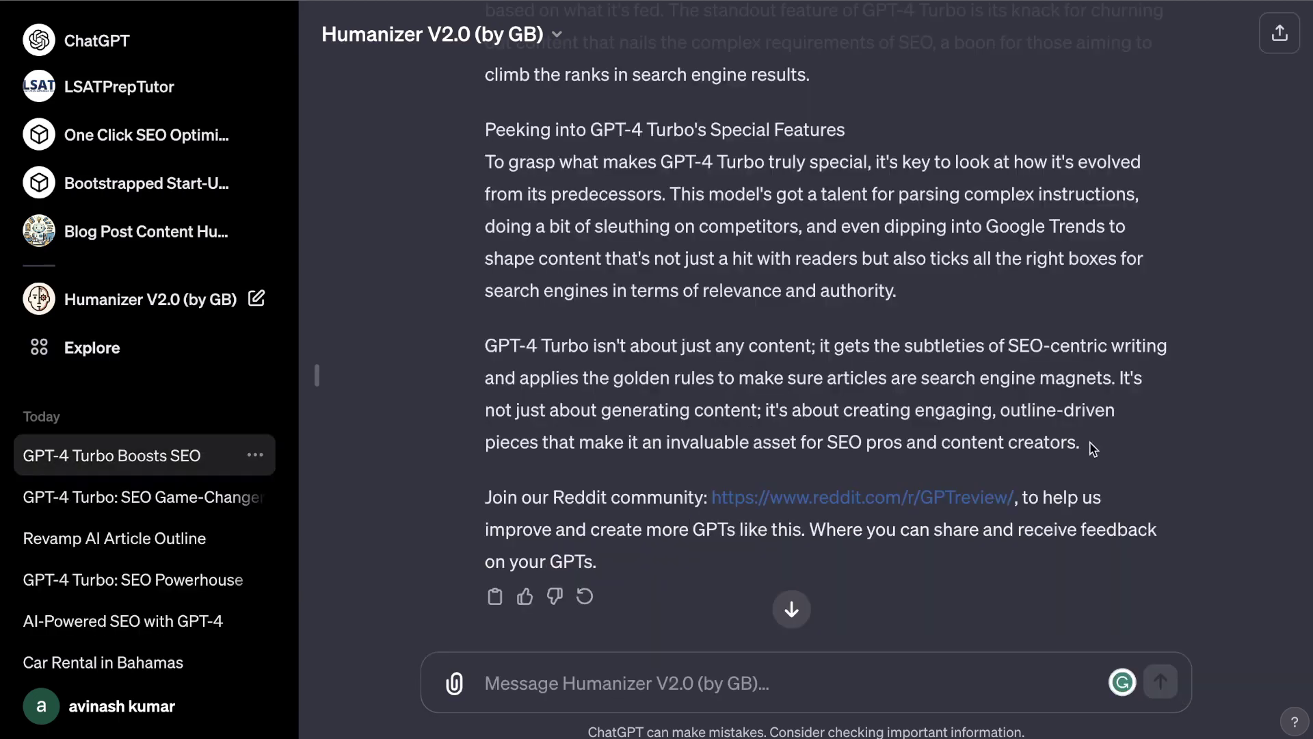
drag(1084, 505, 481, 347)
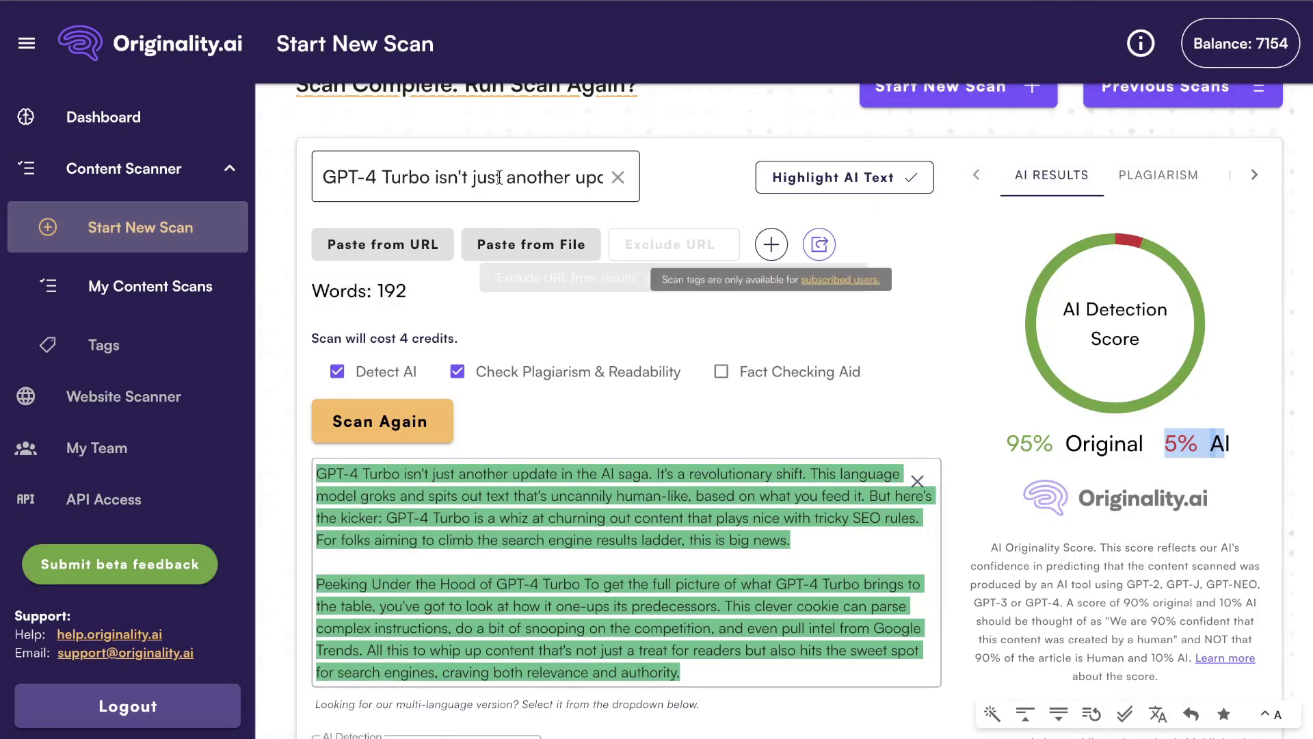
Paste the Humanizer V2.0 rewrite into a fresh Originality.ai scan and run Scan Now.
scroll(801, 182, up, 1)
click(943, 142)
click(475, 597)
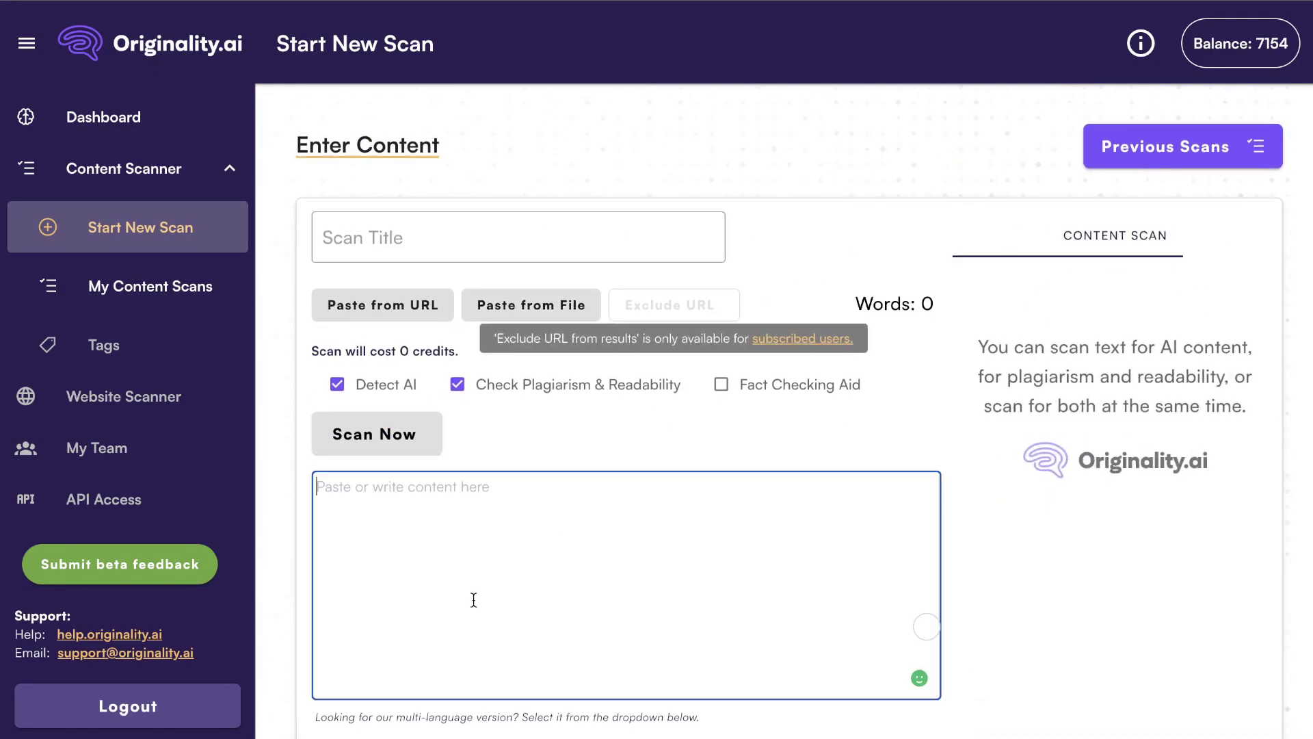
key(ctrl+v)
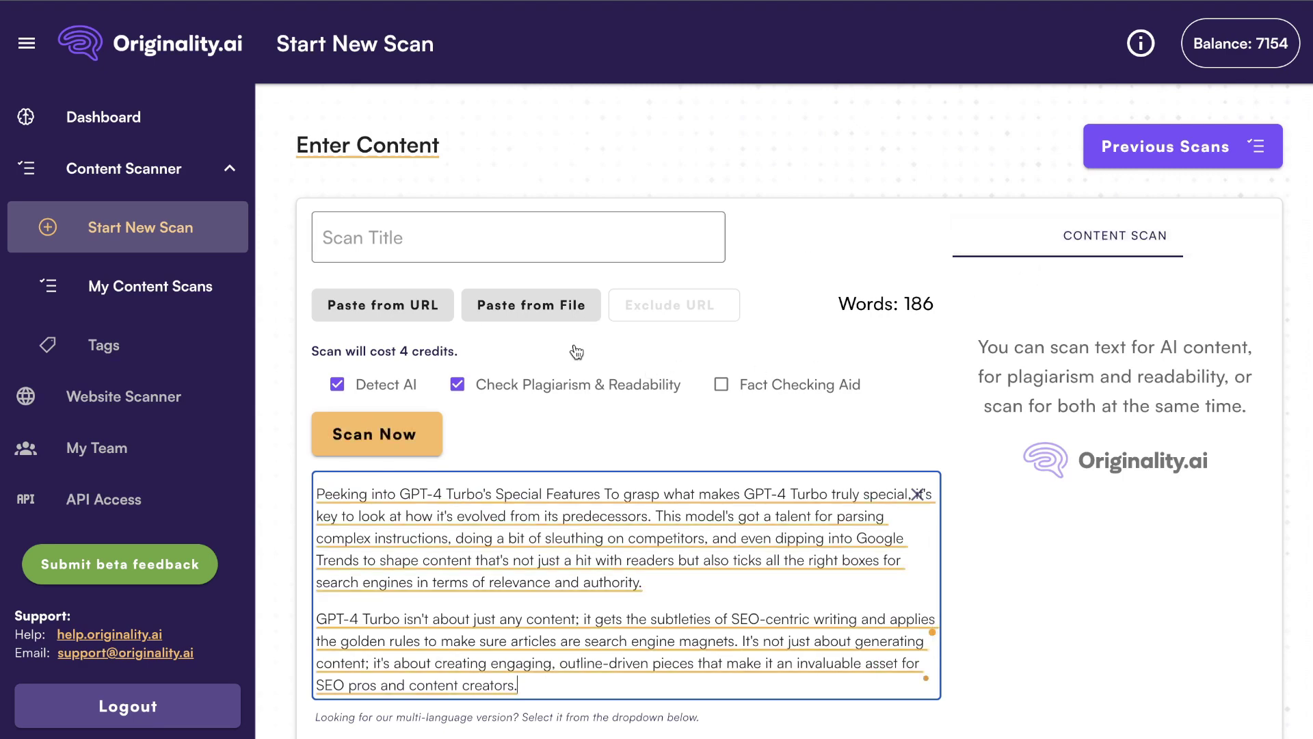
click(377, 433)
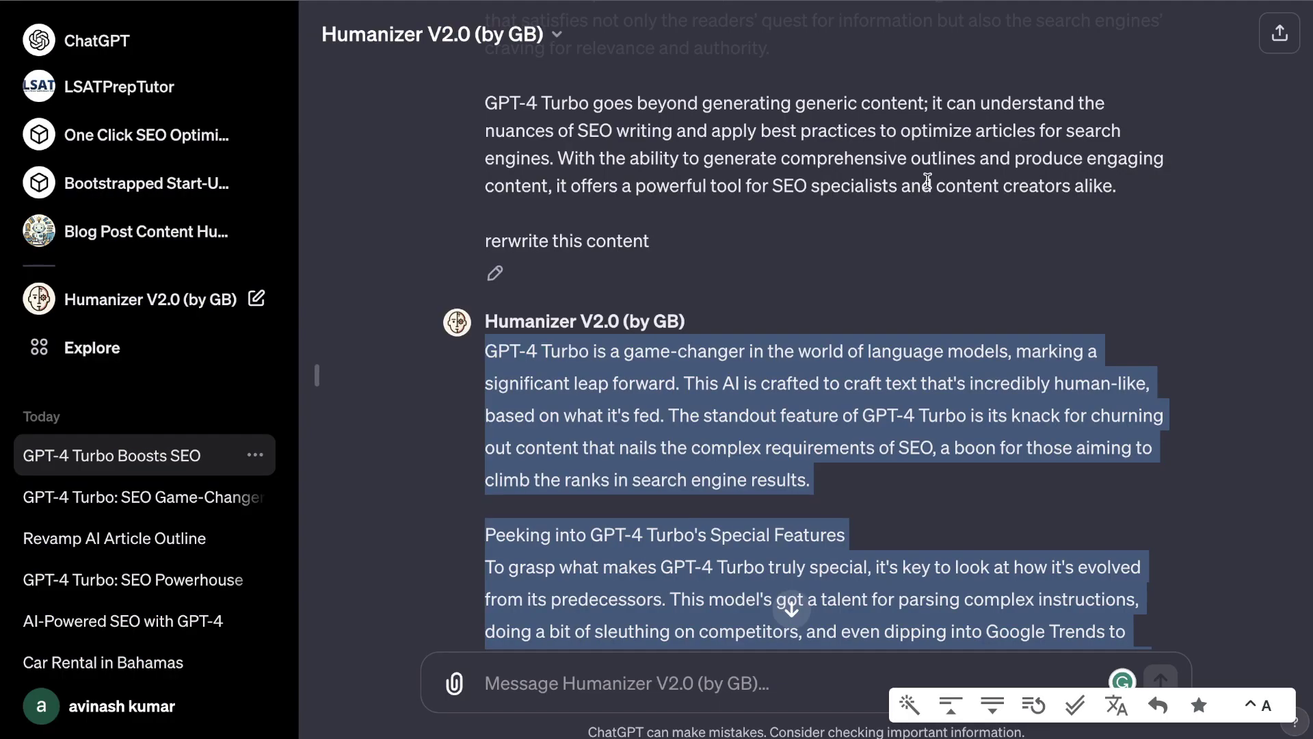
Select and copy the full E-E-A-T article on the WordRocket AI blog, then return to ChatGPT.
scroll(927, 180, down, 6)
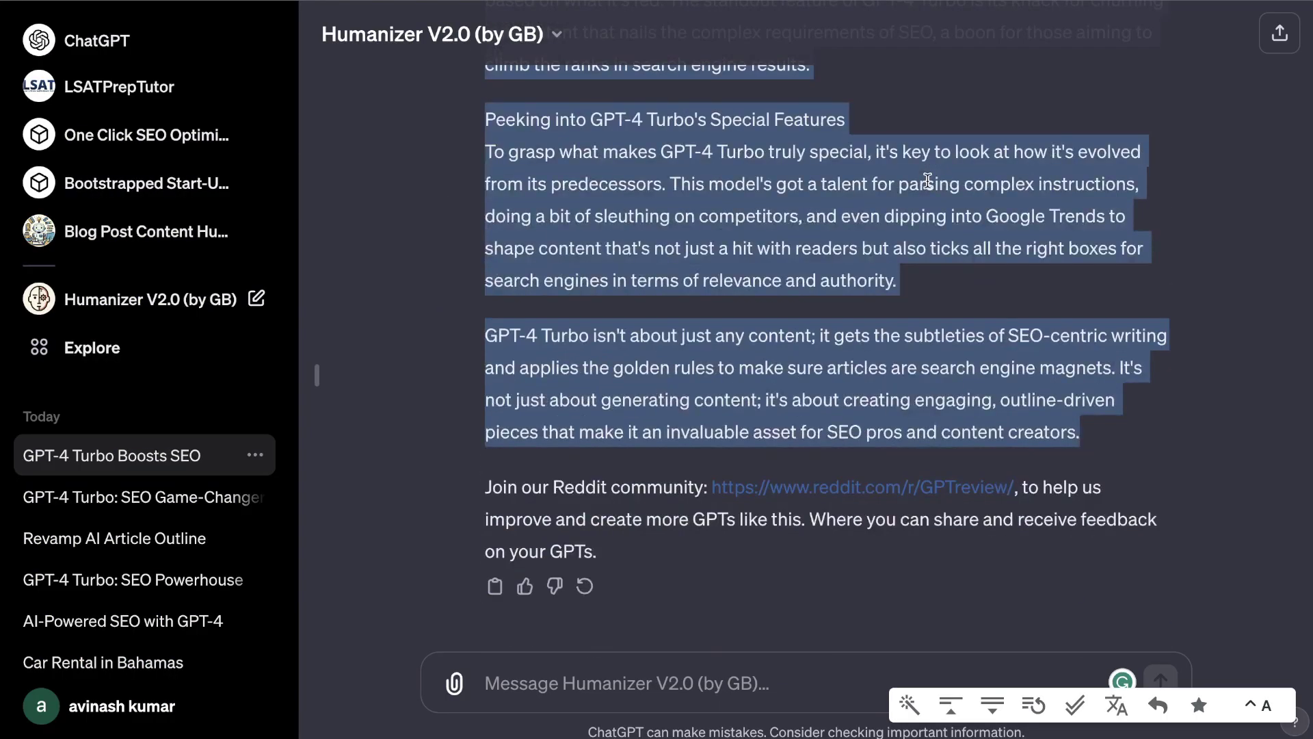
scroll(927, 180, up, 10)
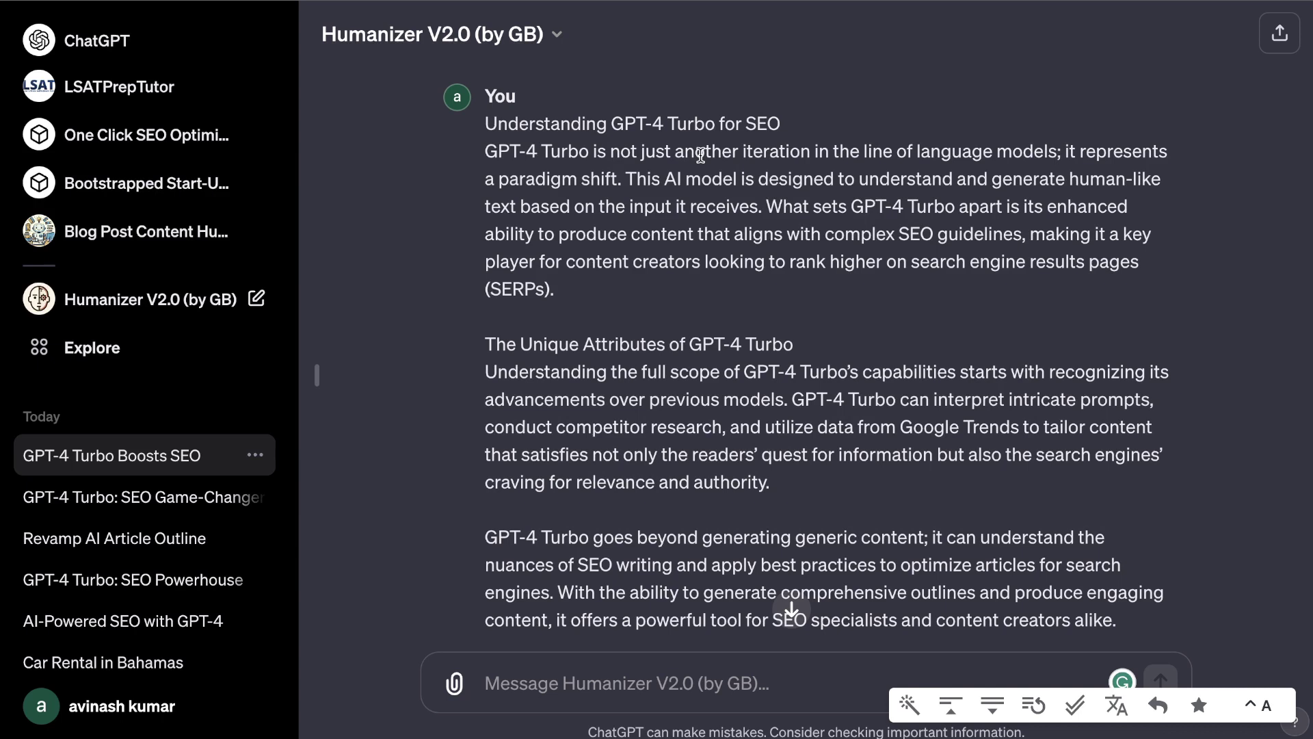
drag(868, 349, 90, 470)
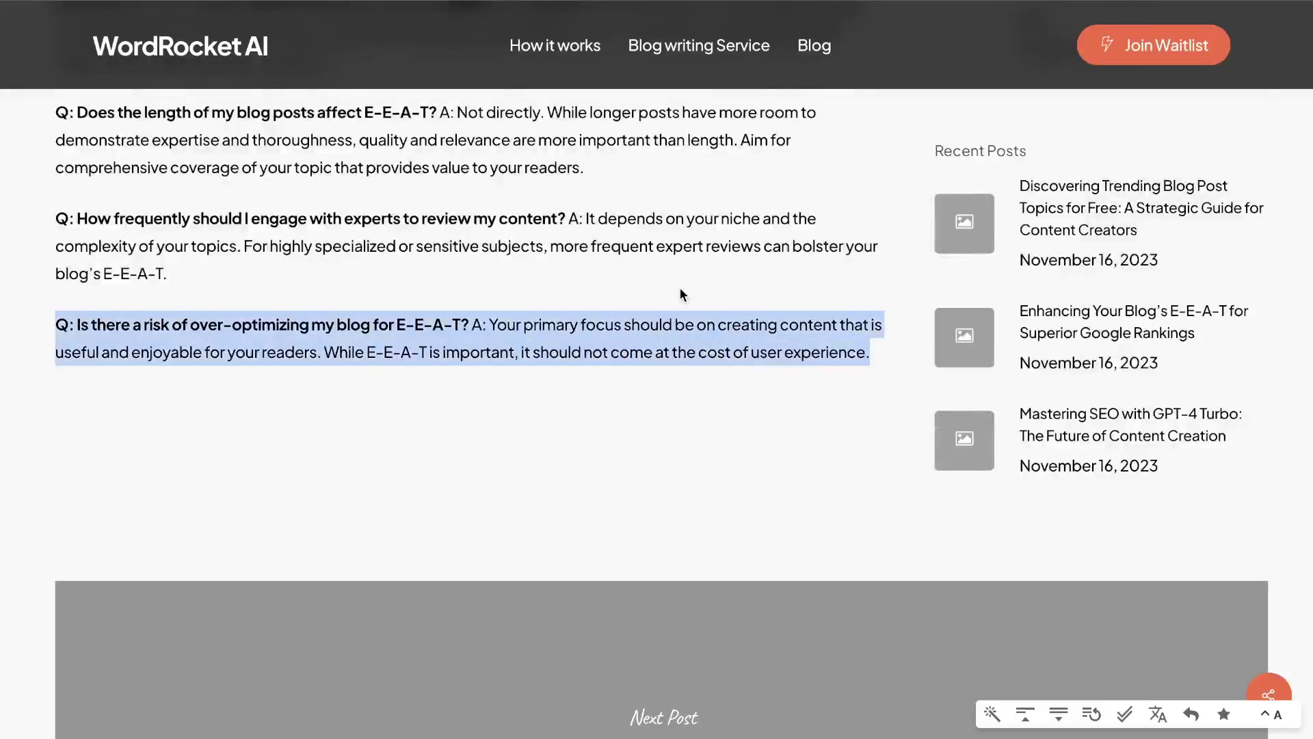
scroll(680, 293, up, 15)
scroll(352, 302, up, 20)
scroll(321, 301, up, 10)
right_click(140, 475)
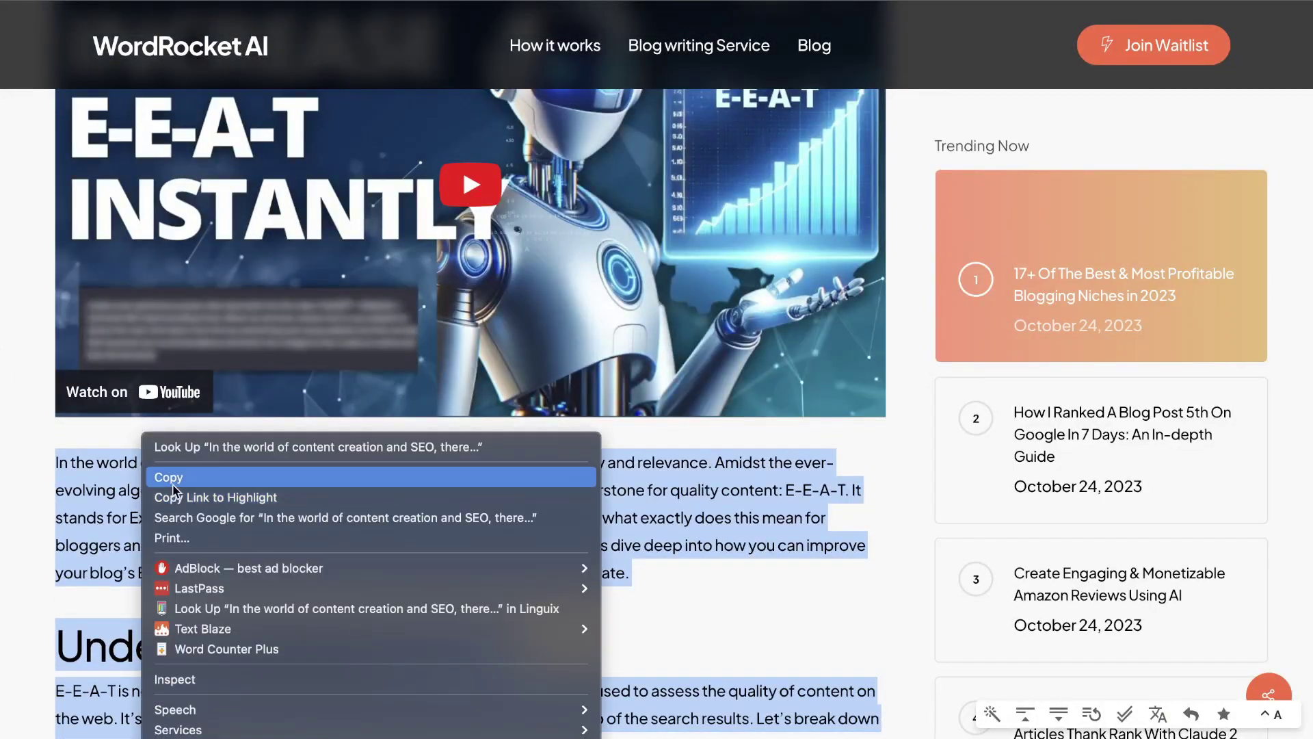
click(164, 478)
key(ctrl+Tab)
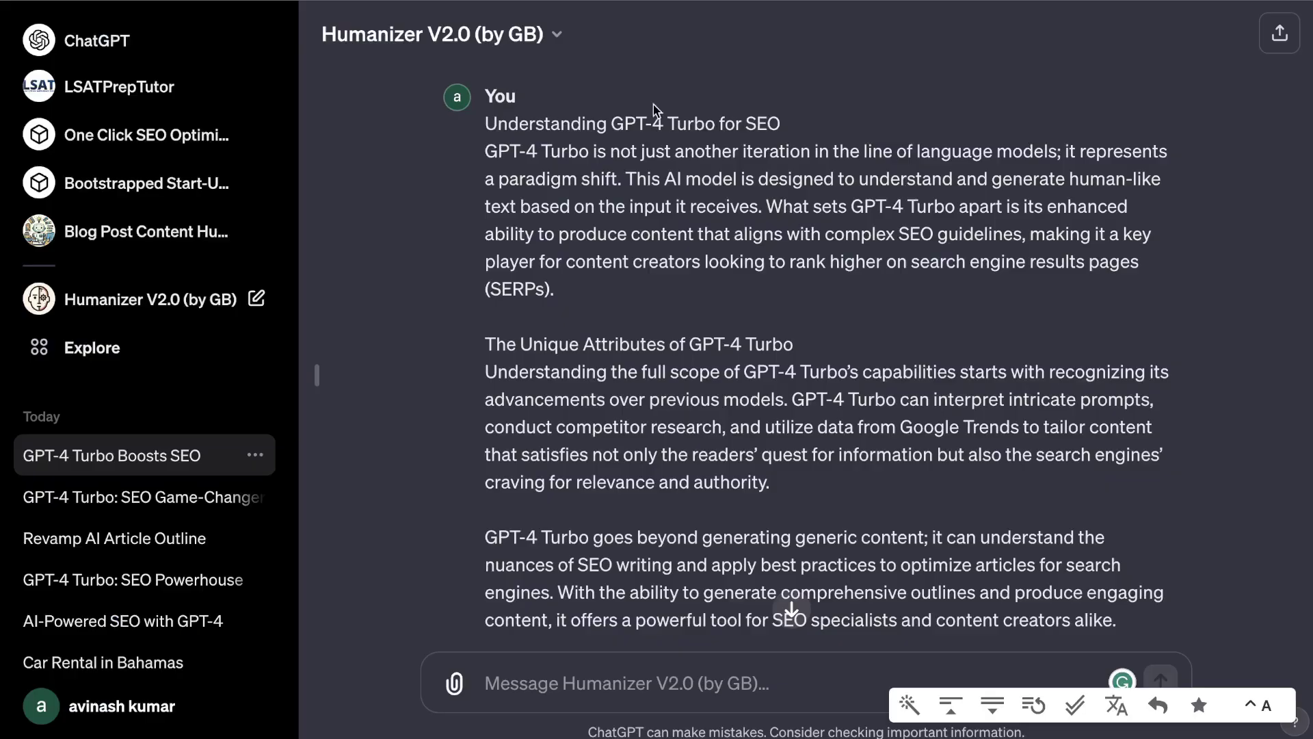
Send the E-E-A-T article to Blog Post Content Humanizer with a 'rewrite' request.
click(130, 233)
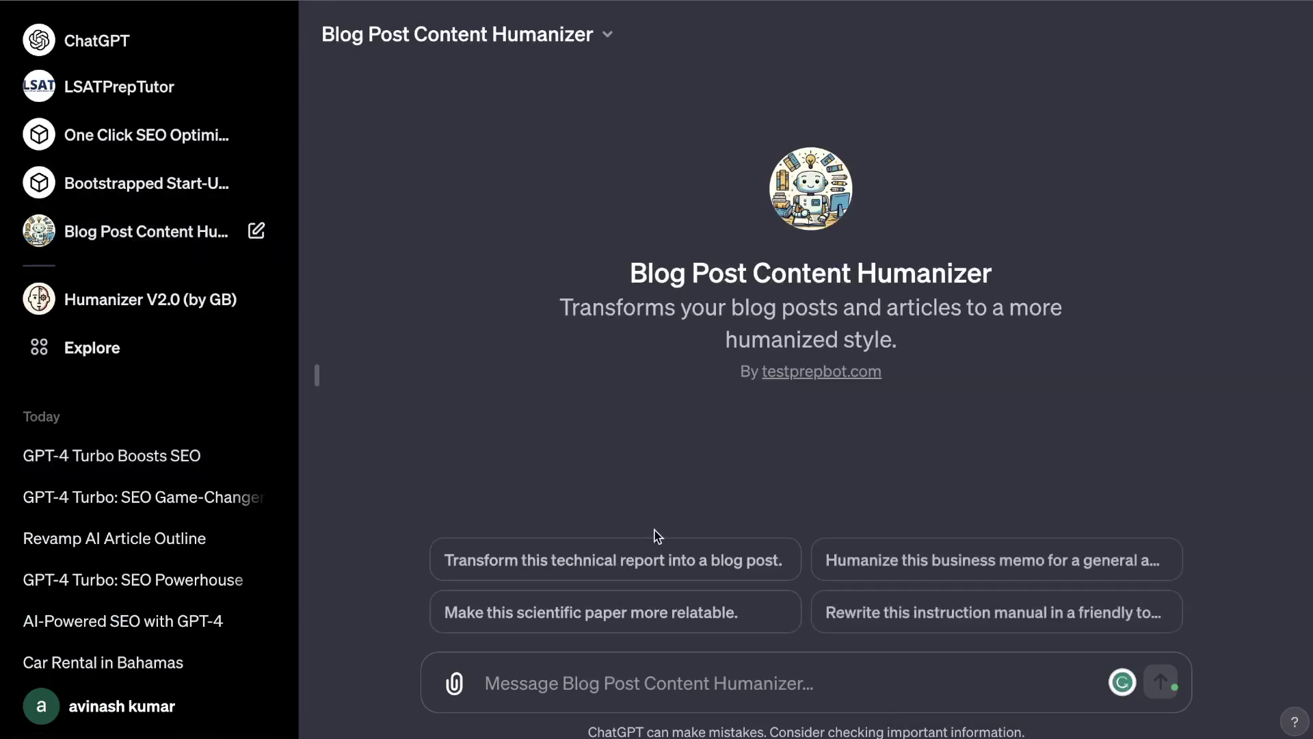
click(592, 677)
key(ctrl+v)
key(shift+Return)
key(shift+Return)
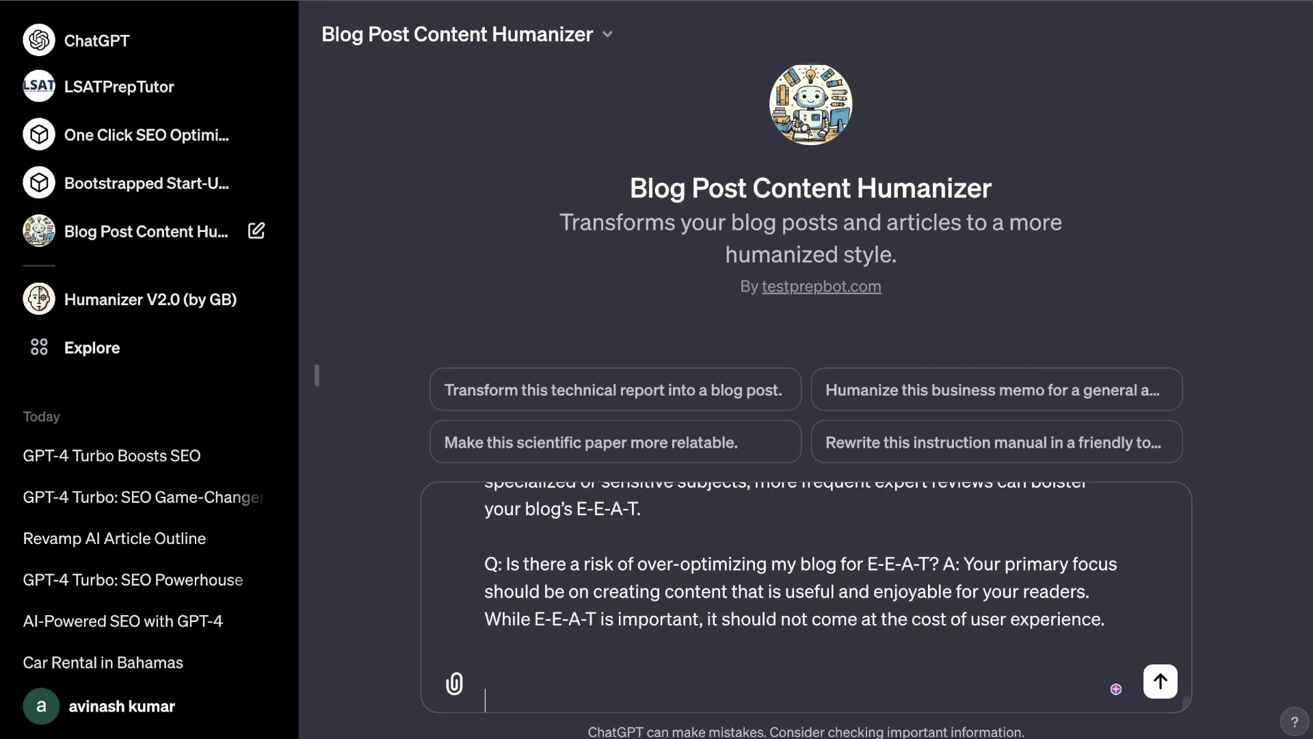
text(rewrite)
key(Return)
Copy the original and humanized texts, note the original's 100% AI score, and start a new scan.
right_click(677, 81)
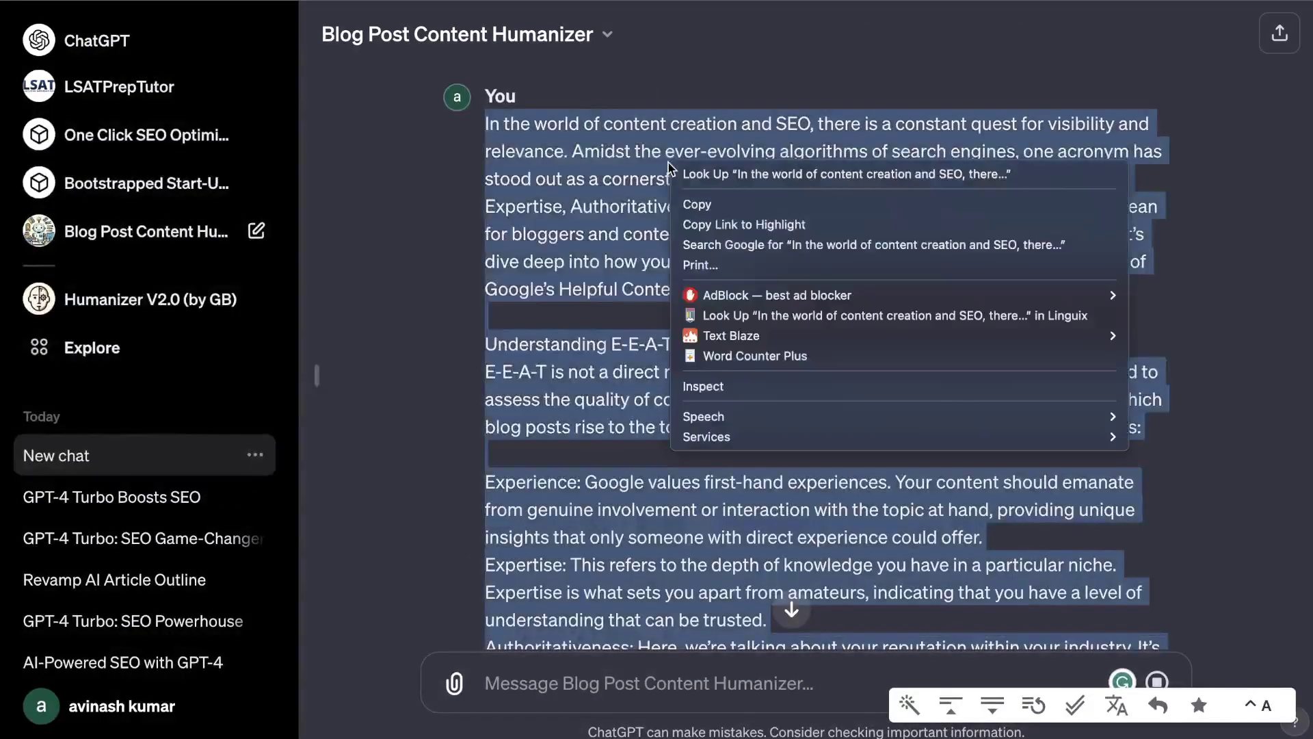
click(696, 205)
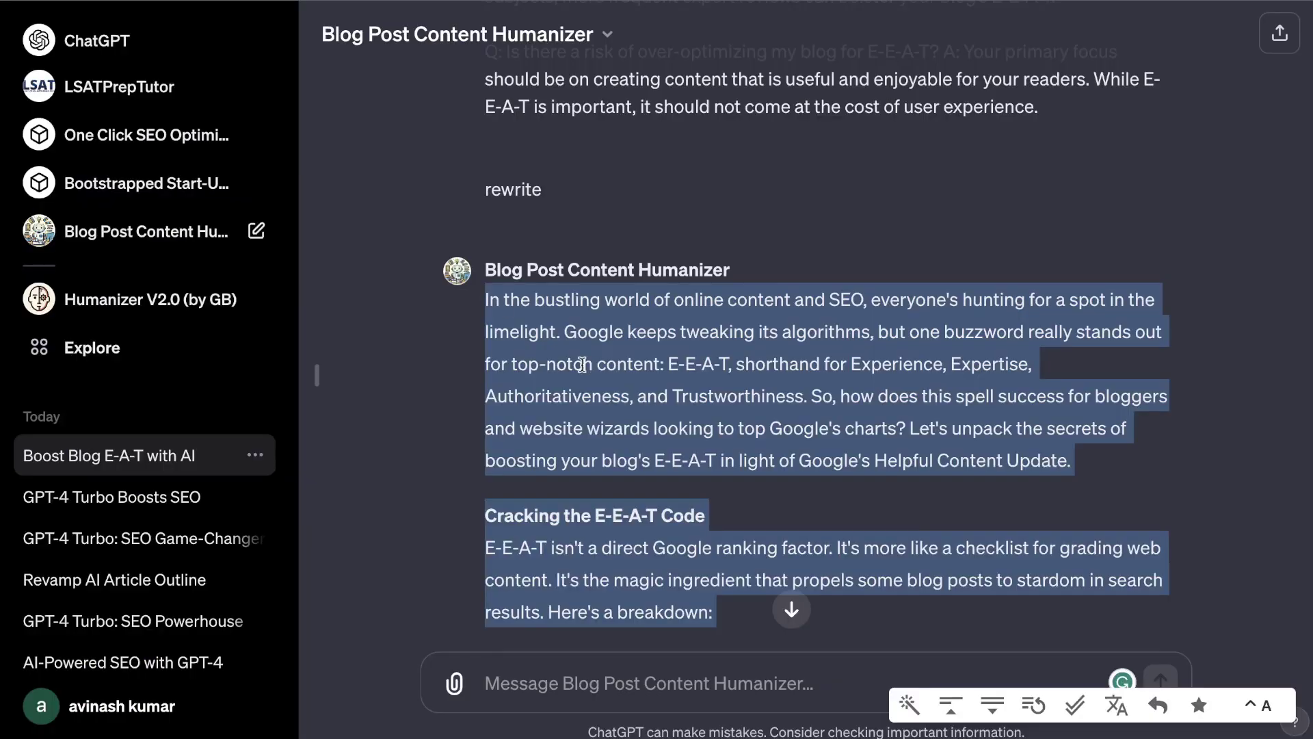
right_click(582, 364)
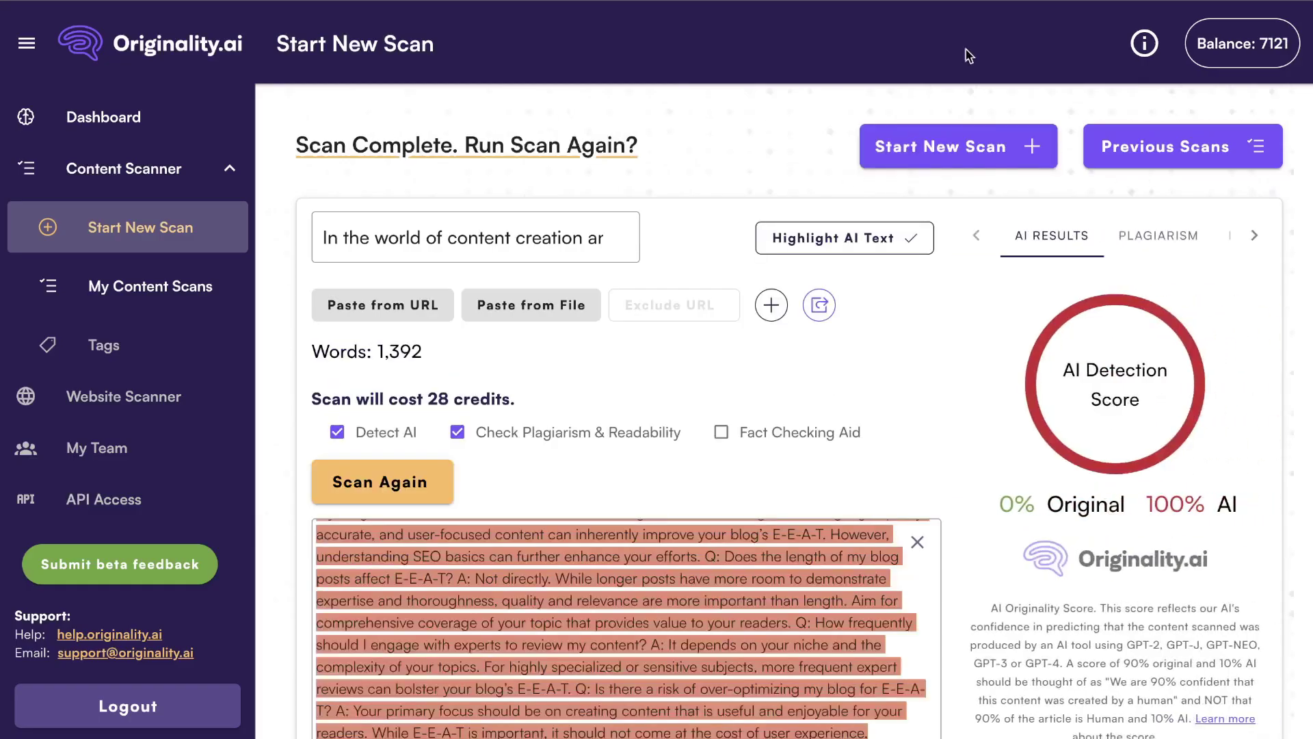
scroll(996, 402, down, 1)
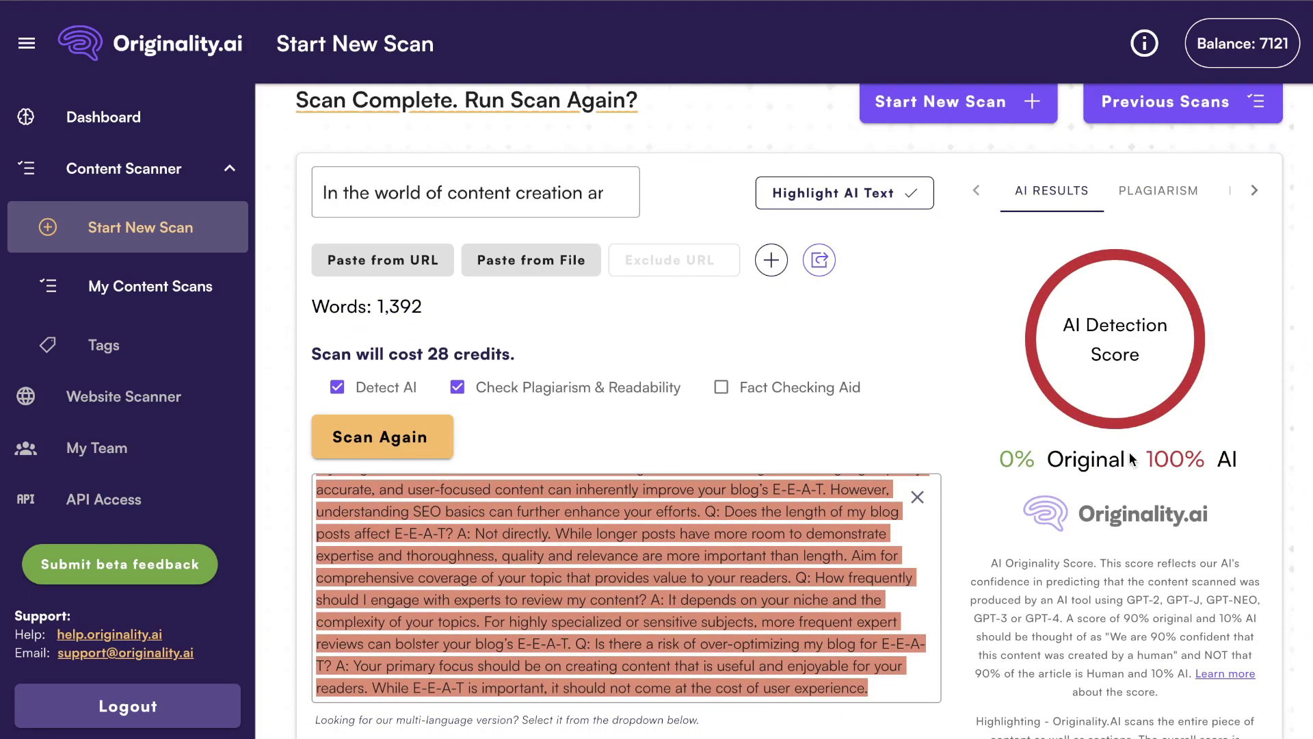
drag(1139, 457, 1283, 458)
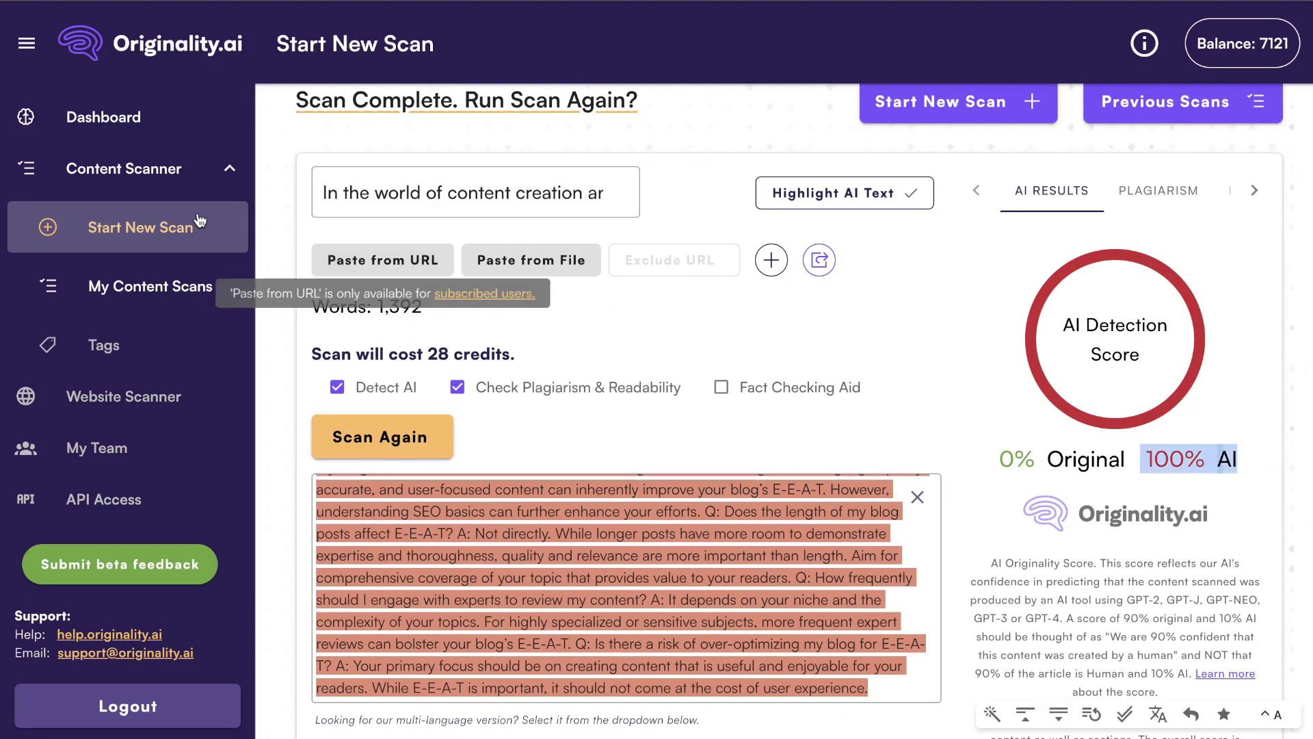
click(904, 117)
Paste the humanized E-E-A-T rewrite into Originality.ai's content box for scanning.
scroll(904, 127, up, 1)
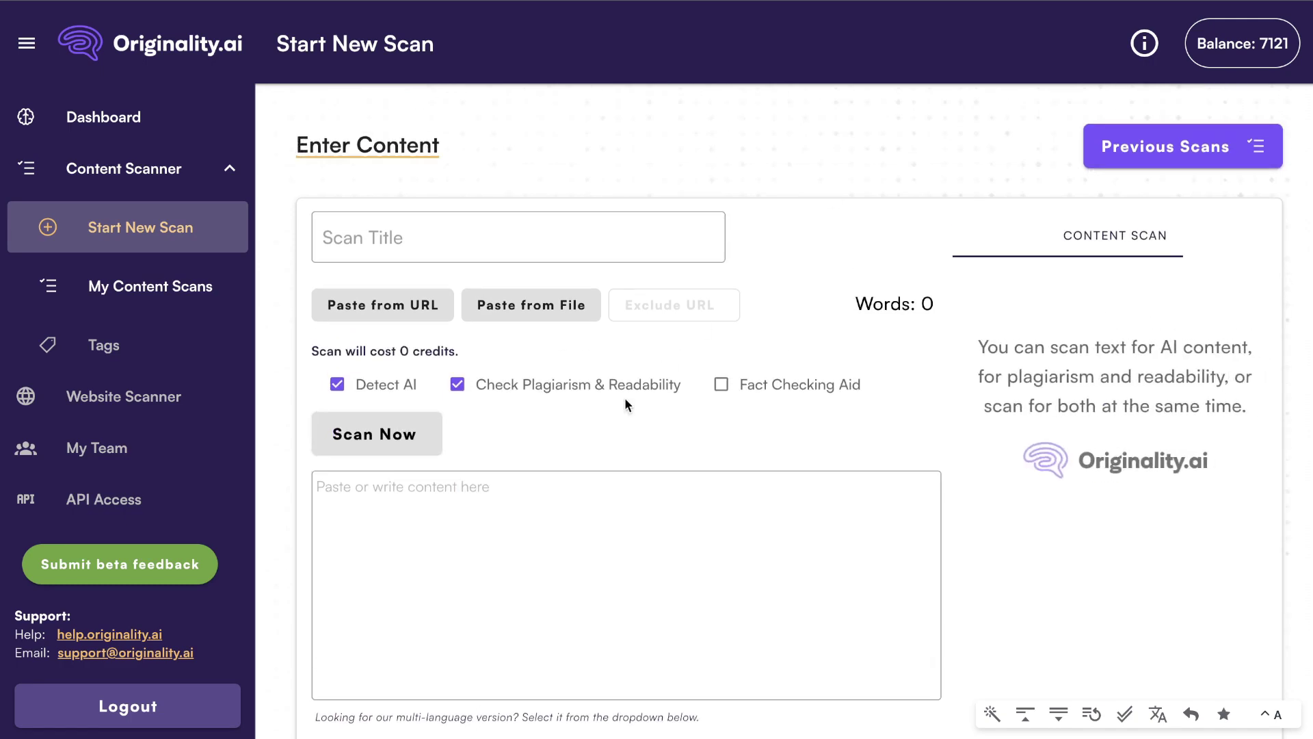
click(524, 502)
key(ctrl+v)
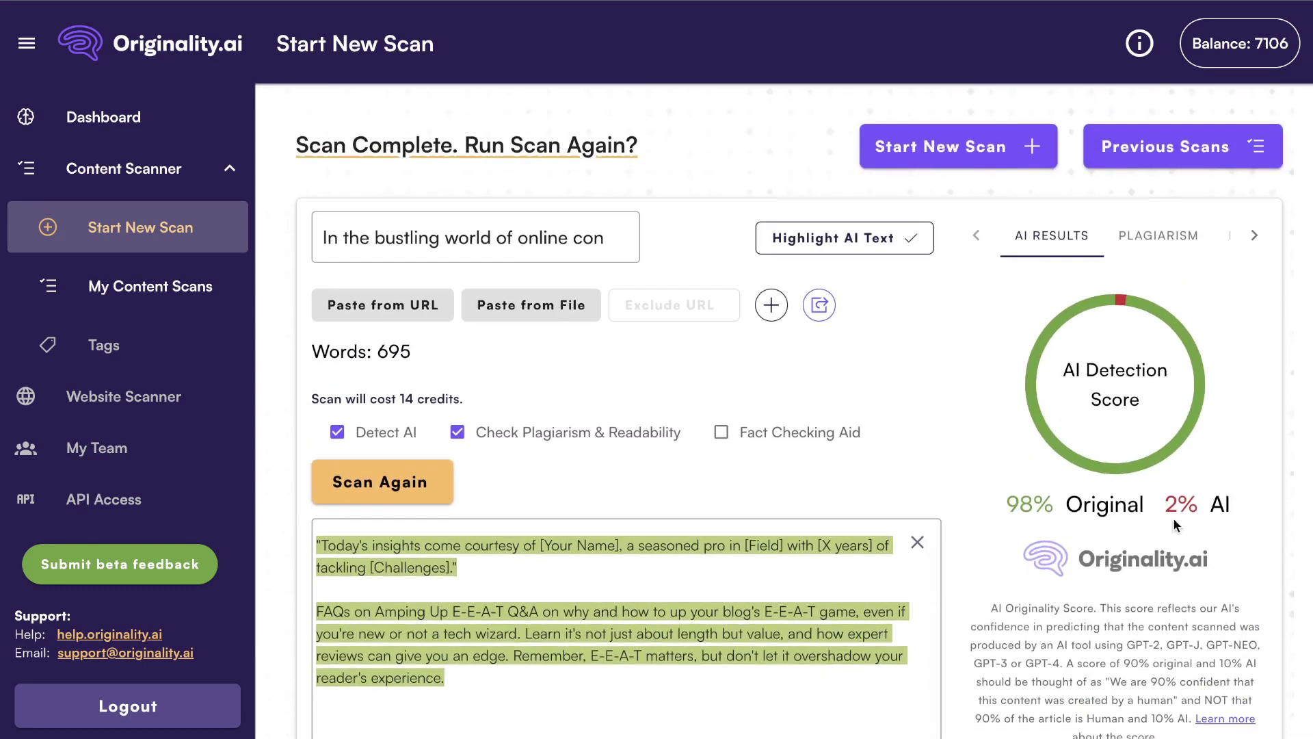
scroll(762, 585, up, 5)
scroll(763, 585, up, 8)
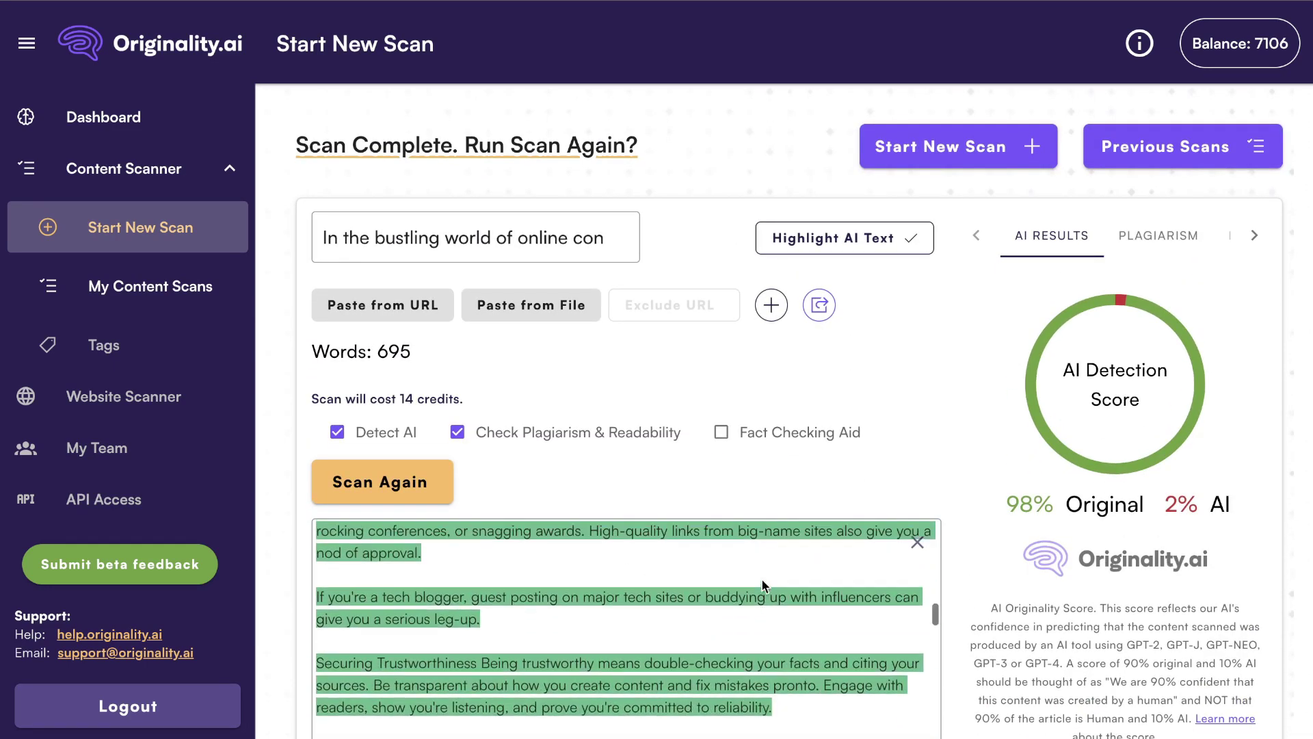
scroll(764, 584, down, 5)
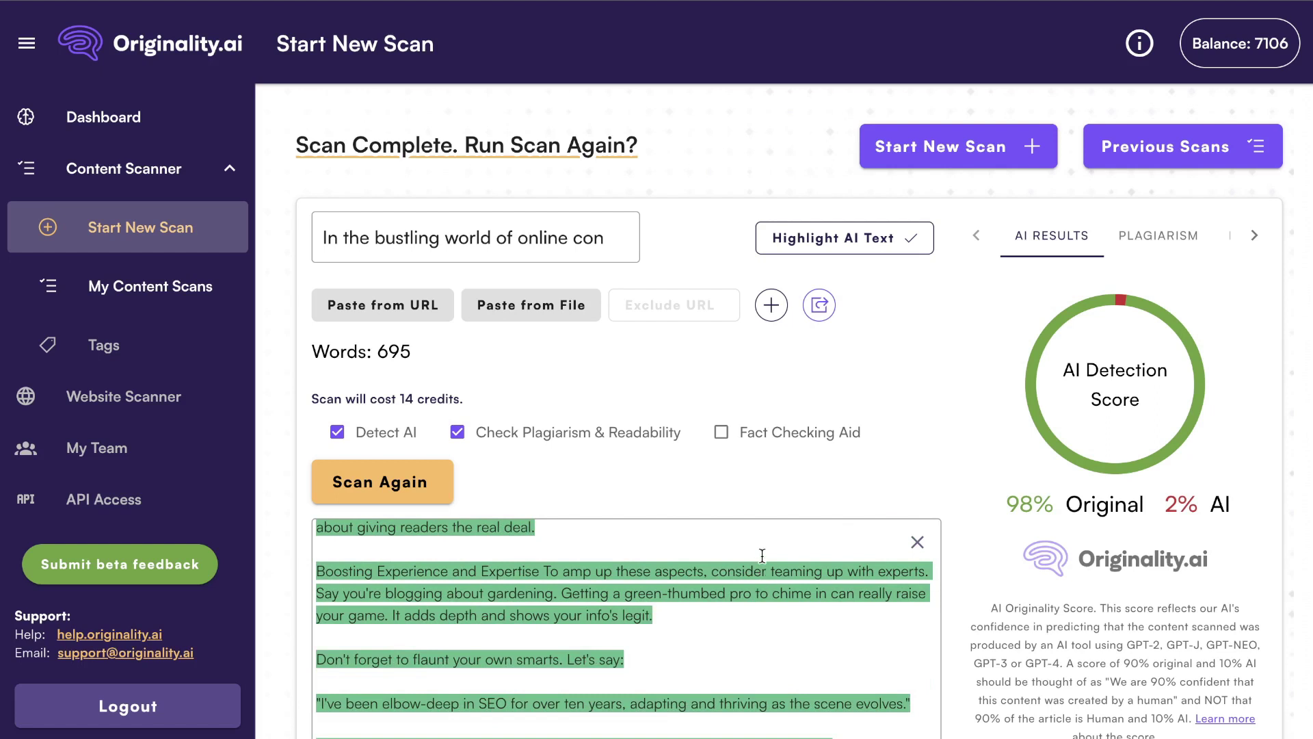
scroll(762, 556, down, 3)
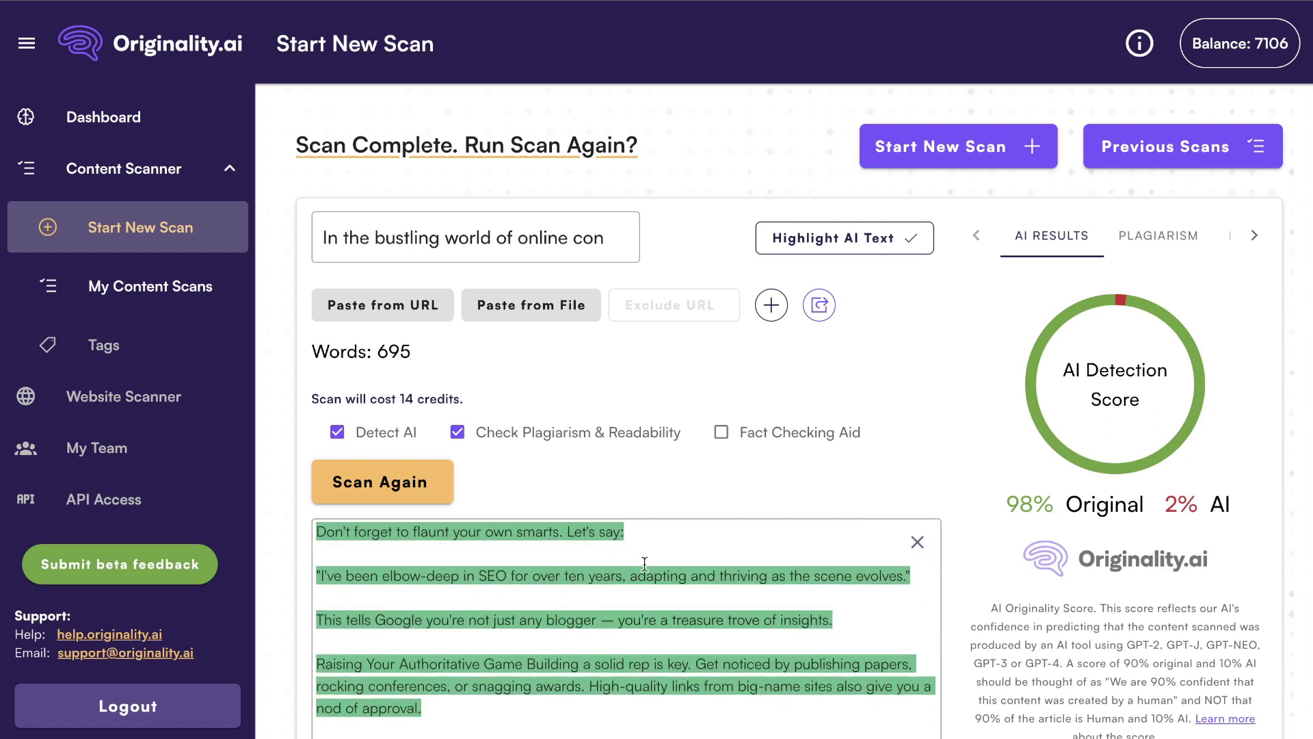
Check the 695-word count and review the 98% Original, 2% AI highlighted results.
double_click(375, 352)
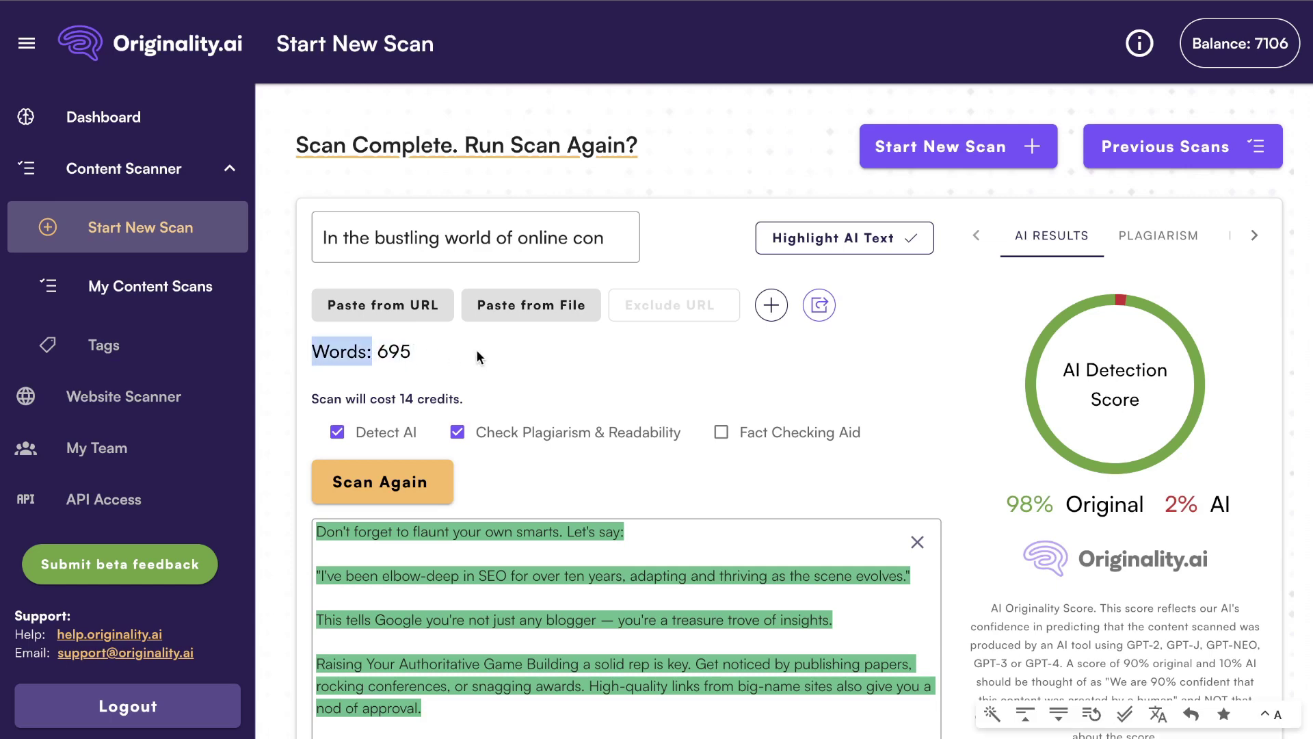
click(477, 350)
scroll(695, 566, down, 2)
scroll(694, 566, down, 4)
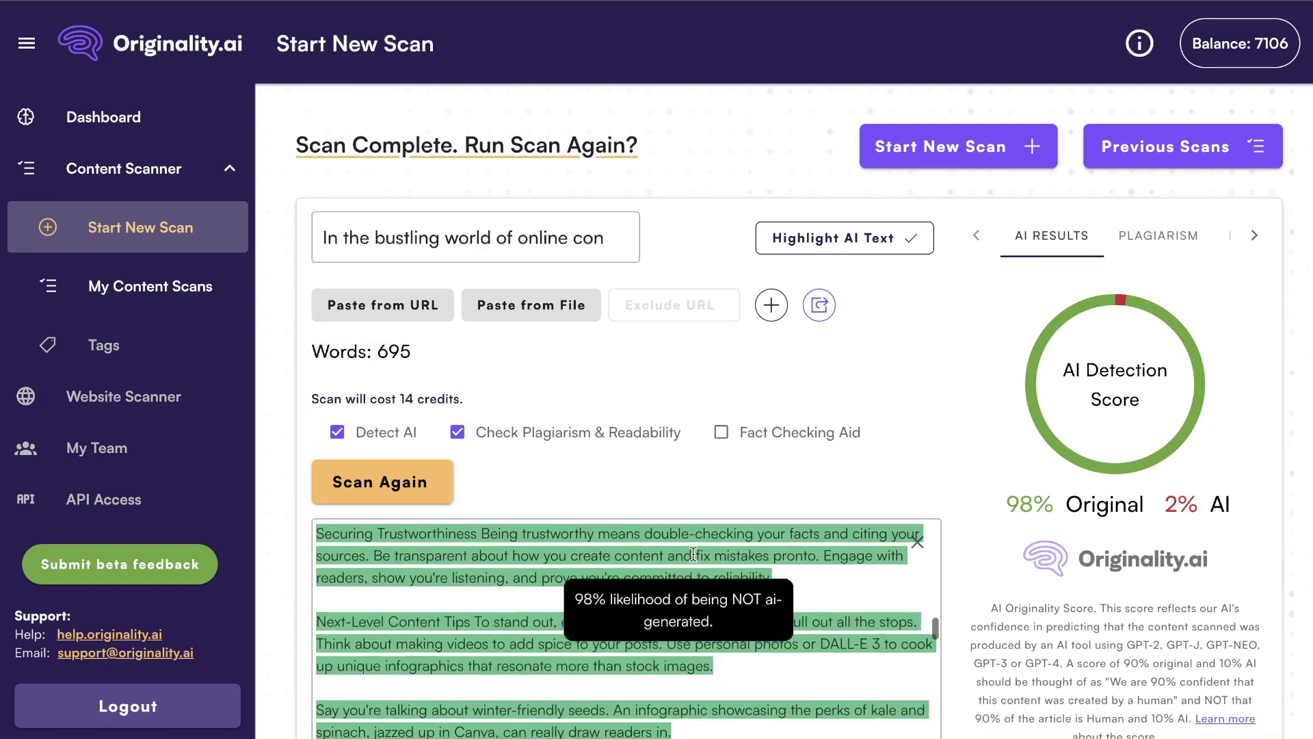
scroll(696, 557, down, 1)
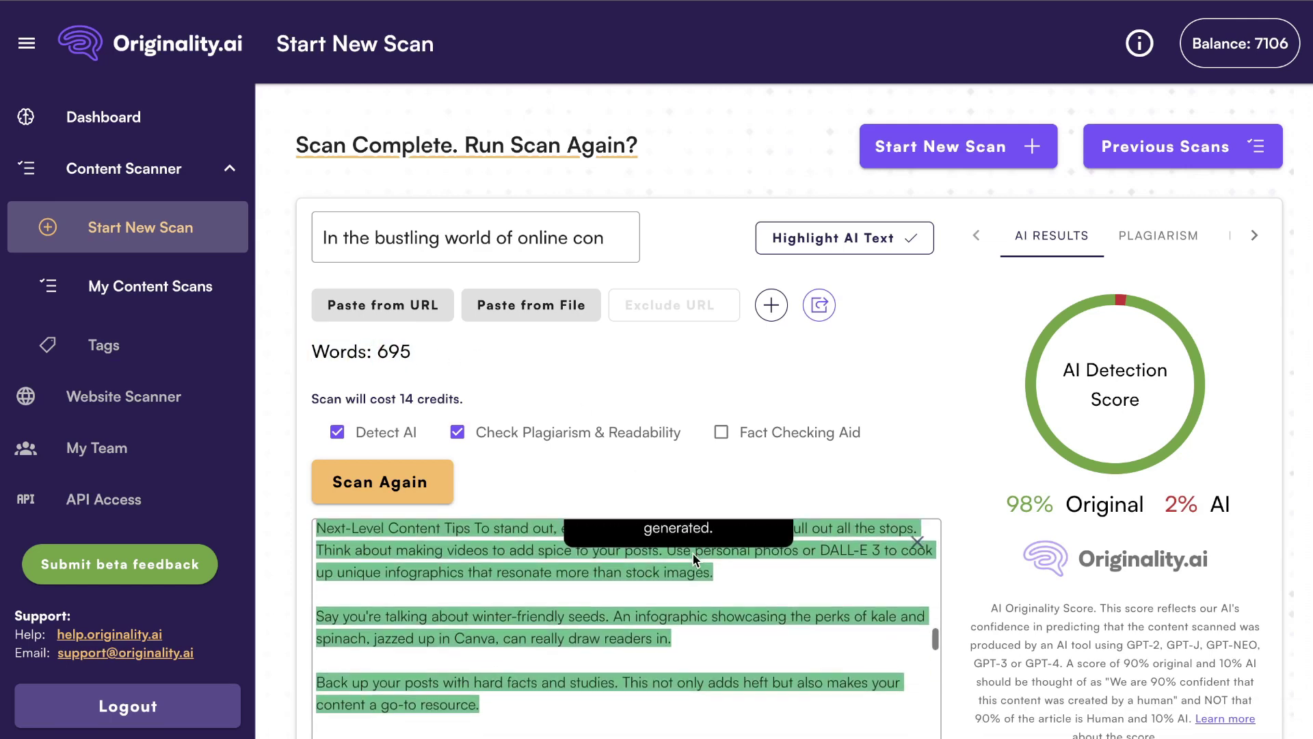